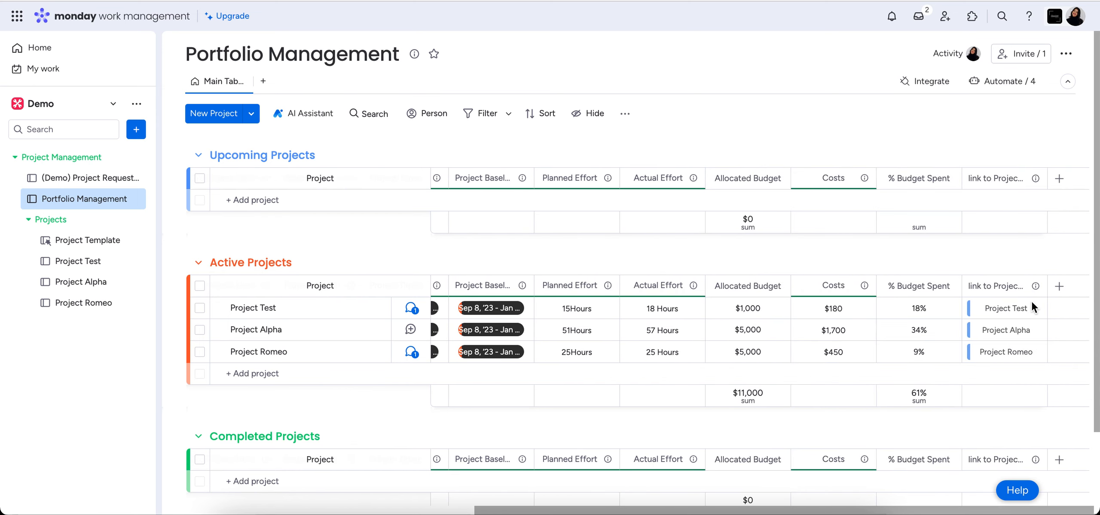
Review the project columns in the Portfolio Management board and the activity groups in the Project Test board.
scroll(720, 315, "left", 5)
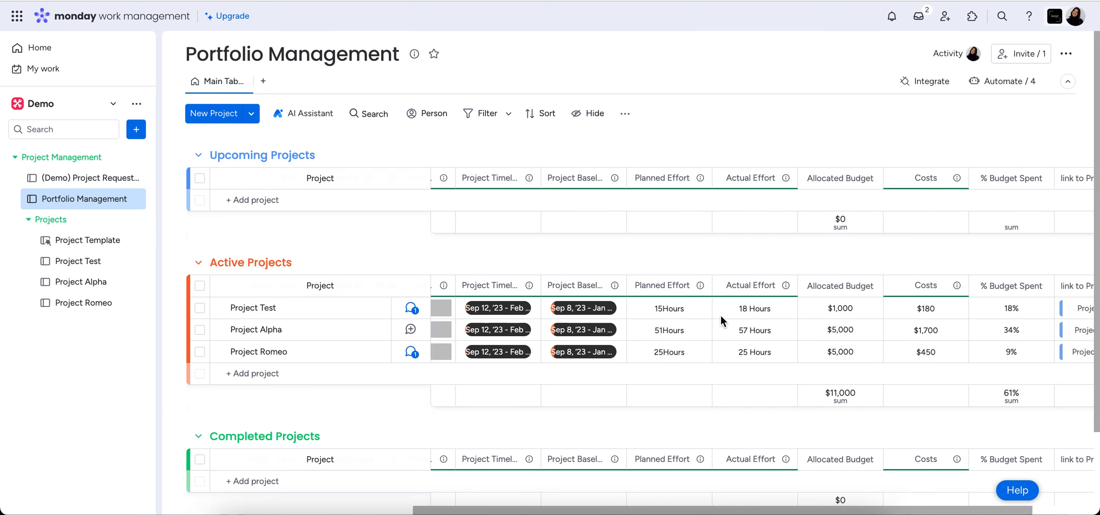
left_click(73, 262)
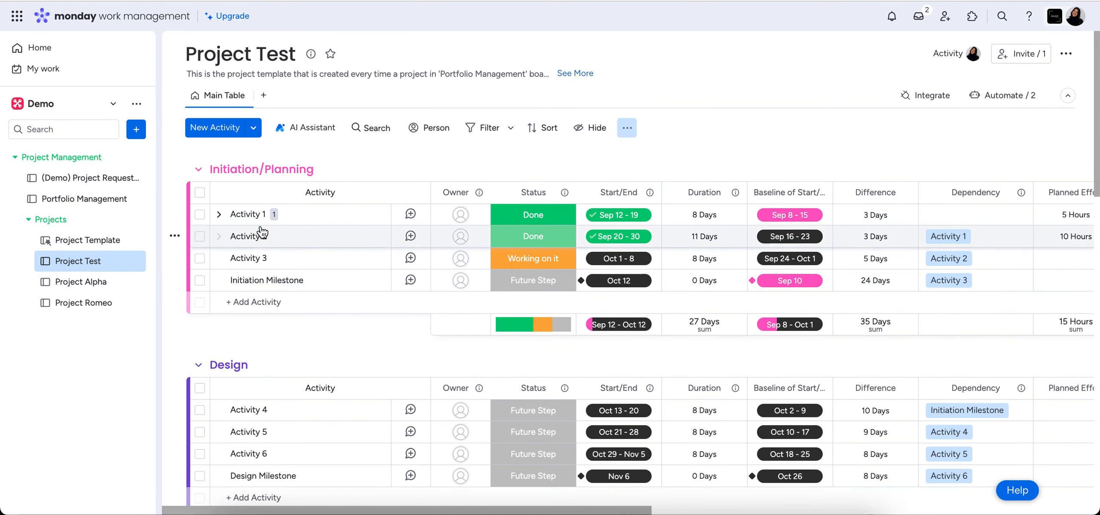
scroll(360, 270, "down", 5)
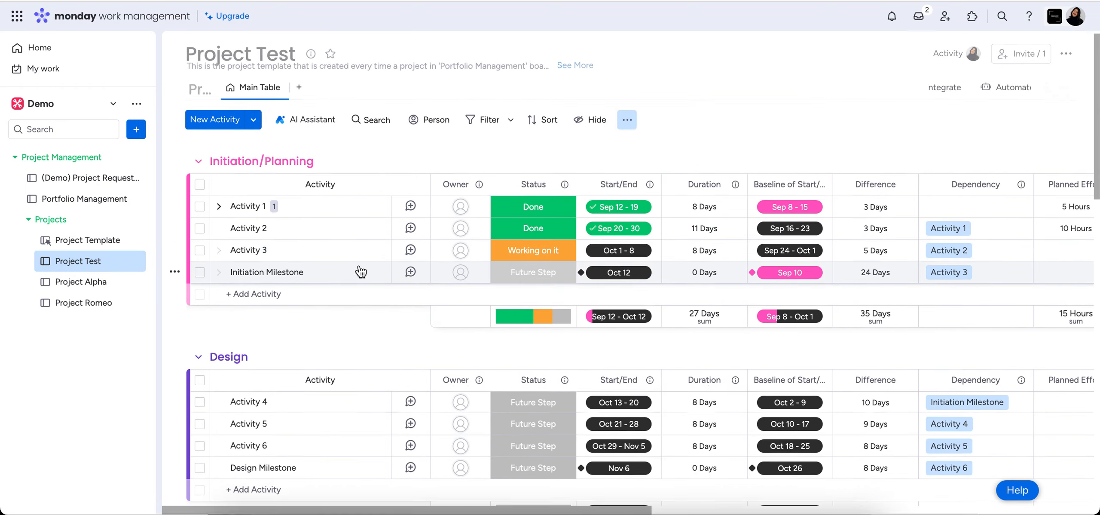
scroll(360, 271, "down", 3)
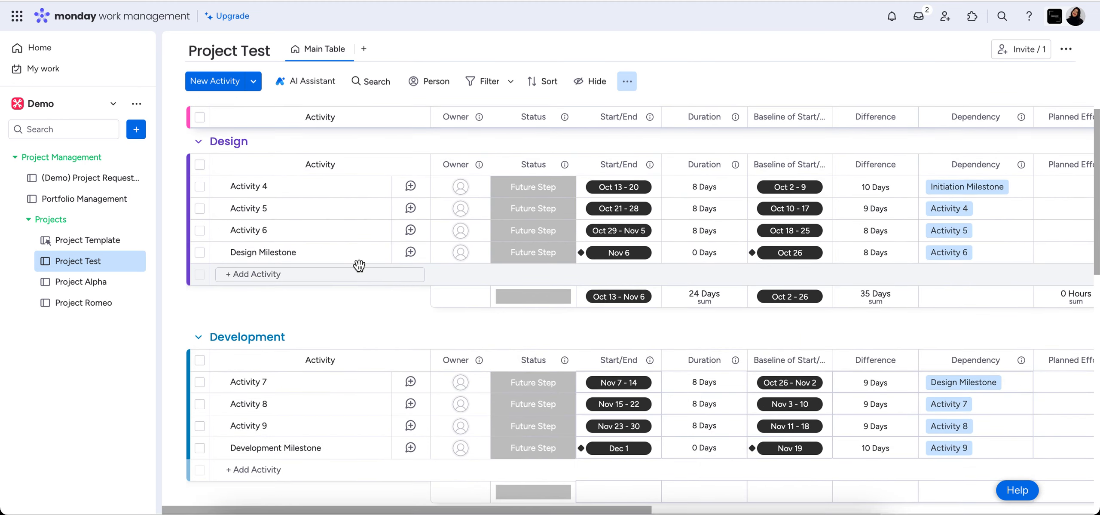
scroll(360, 270, "up", 8)
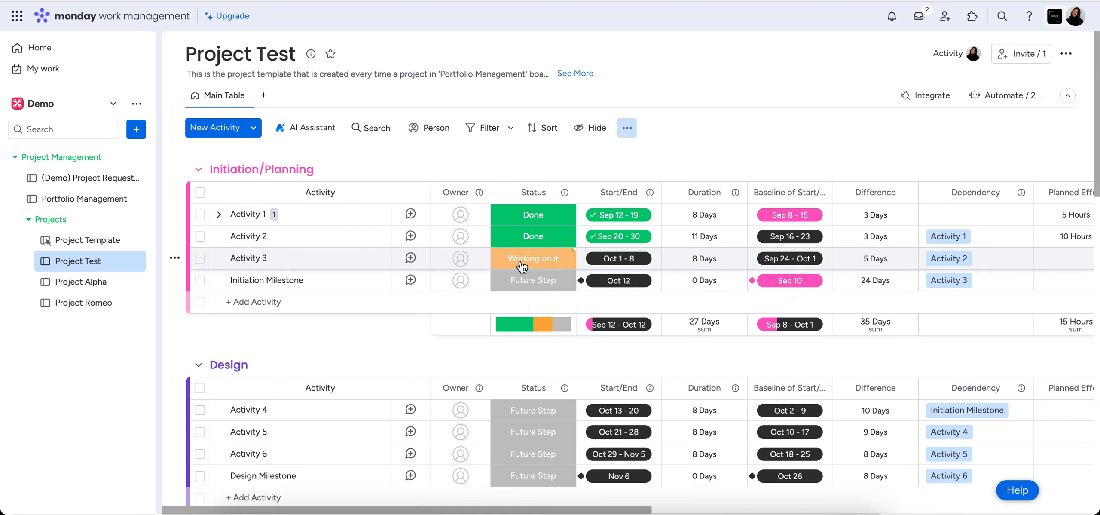
Add a blank widget view named "Reporting Dashboard" to the Portfolio Management board.
left_click(76, 201)
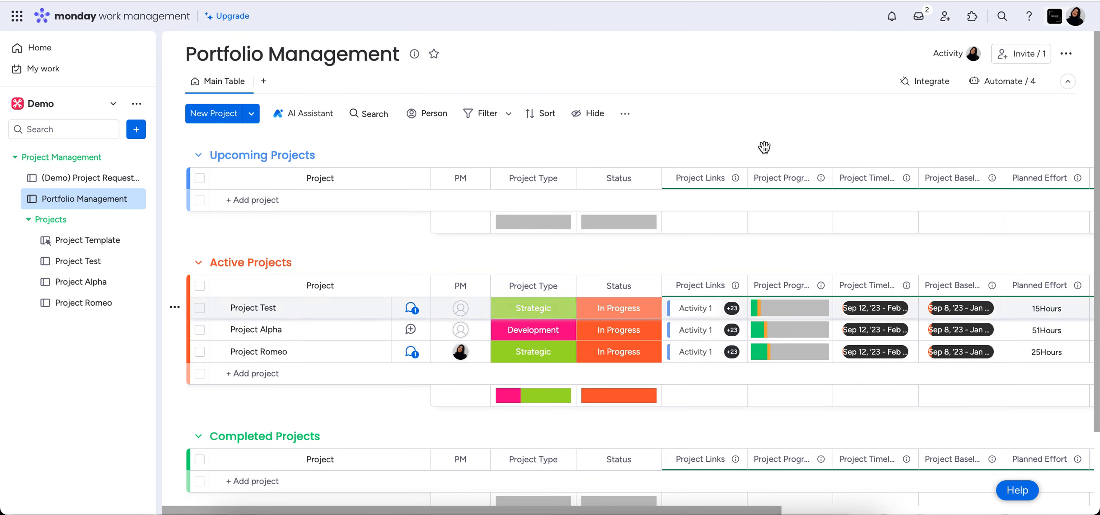
left_click(264, 80)
left_click(320, 268)
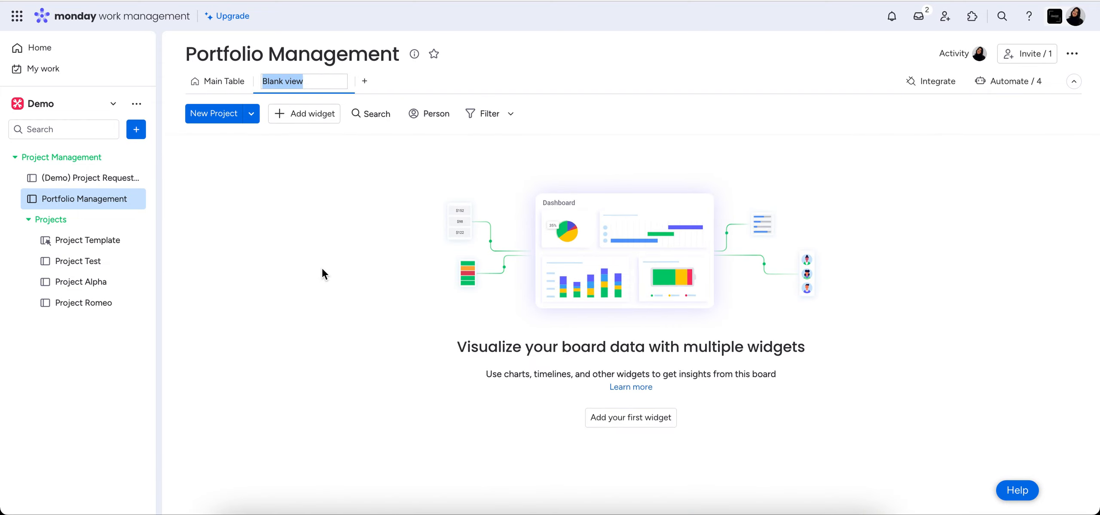
type("Reporting Dashboard")
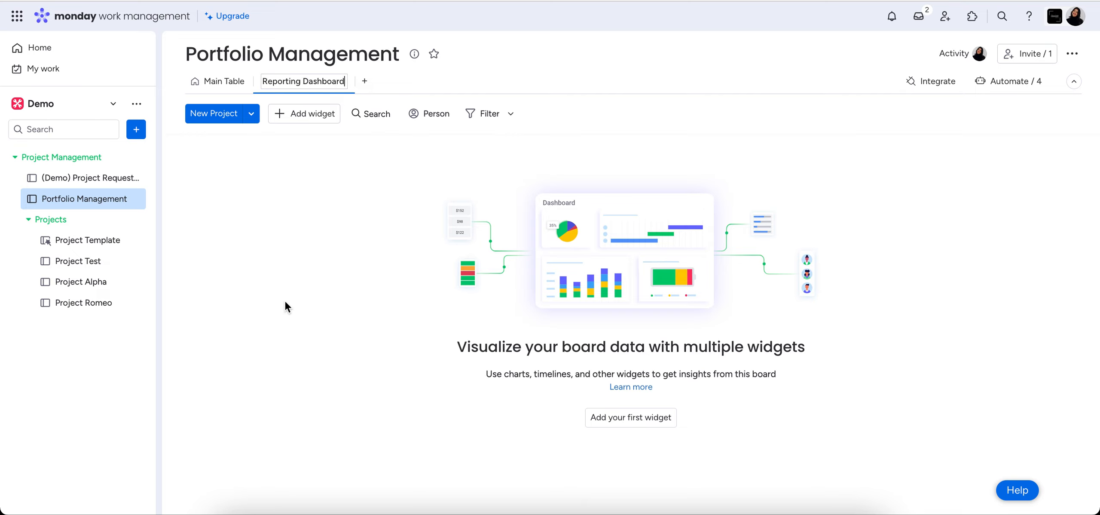
key("Return")
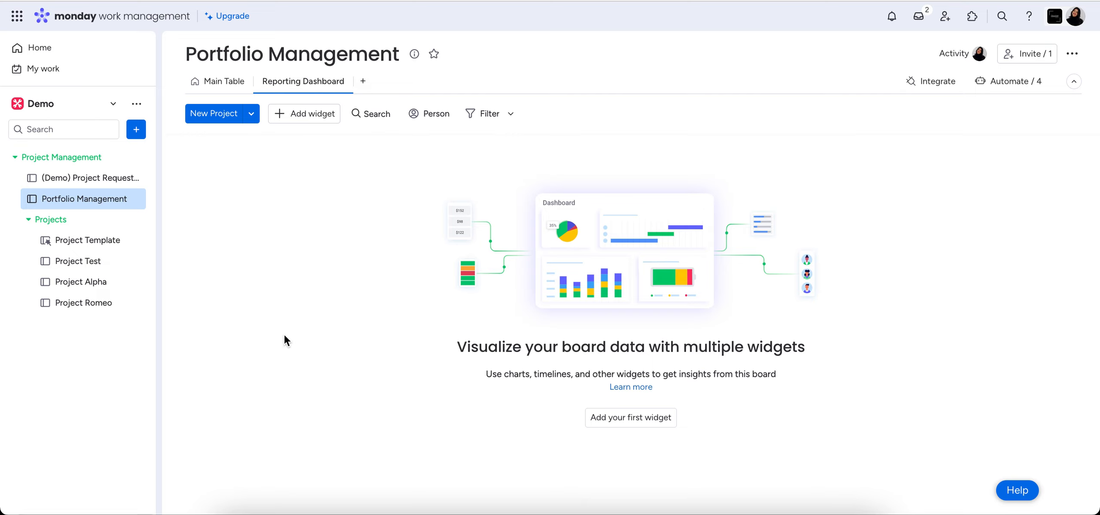
Find the Text widget in the full widget collection and add it to the Reporting Dashboard view.
left_click(217, 85)
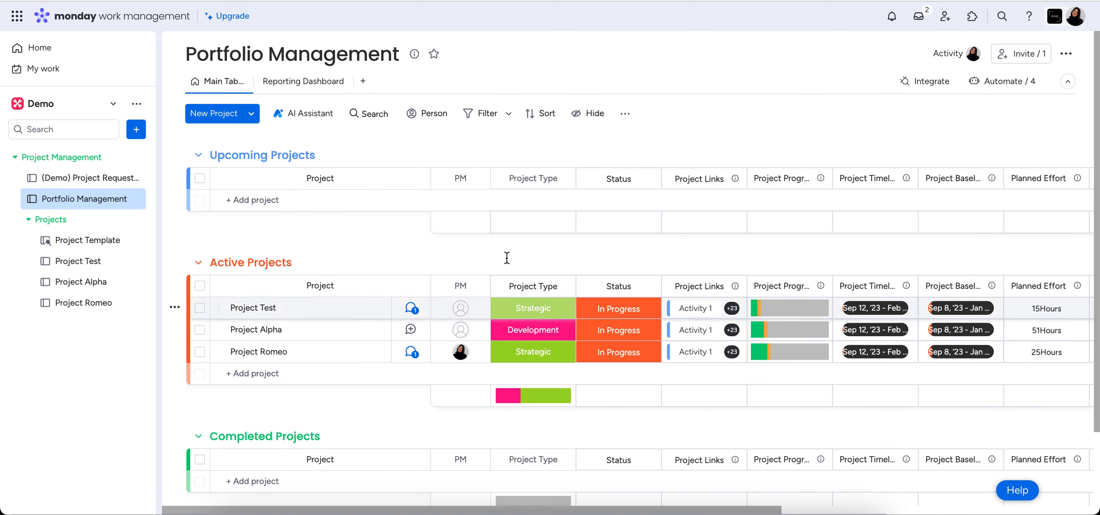
left_click(309, 90)
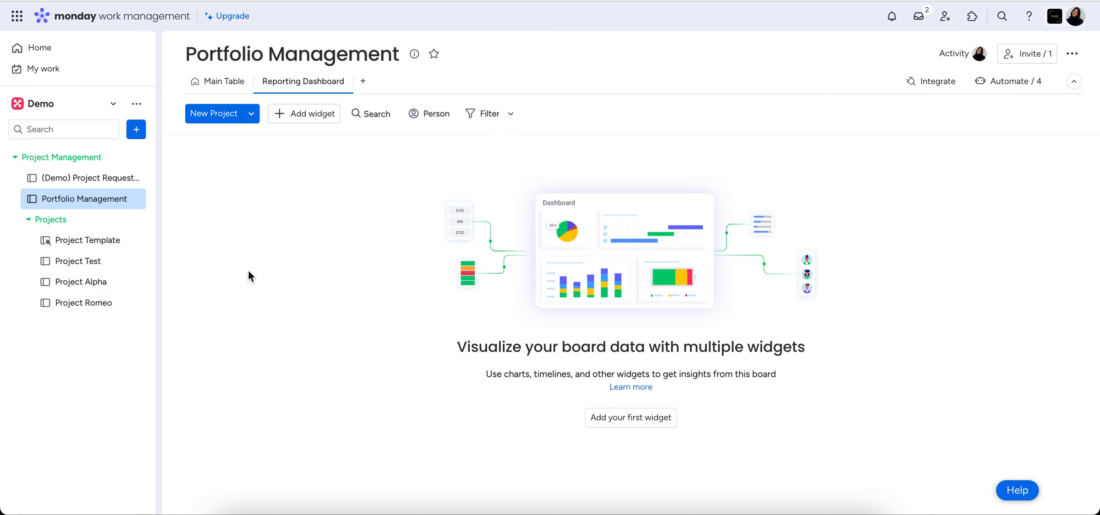
left_click(307, 118)
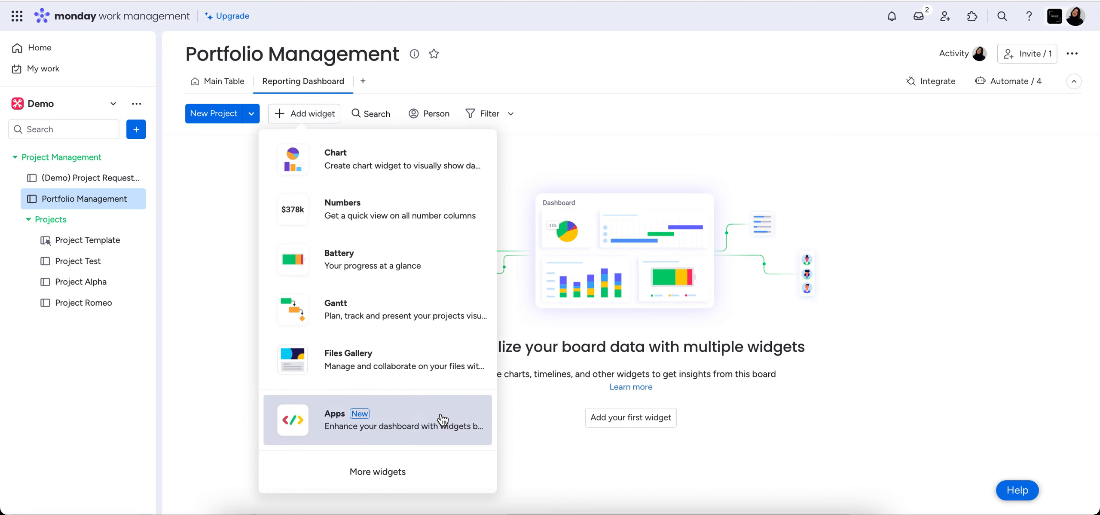
left_click(377, 484)
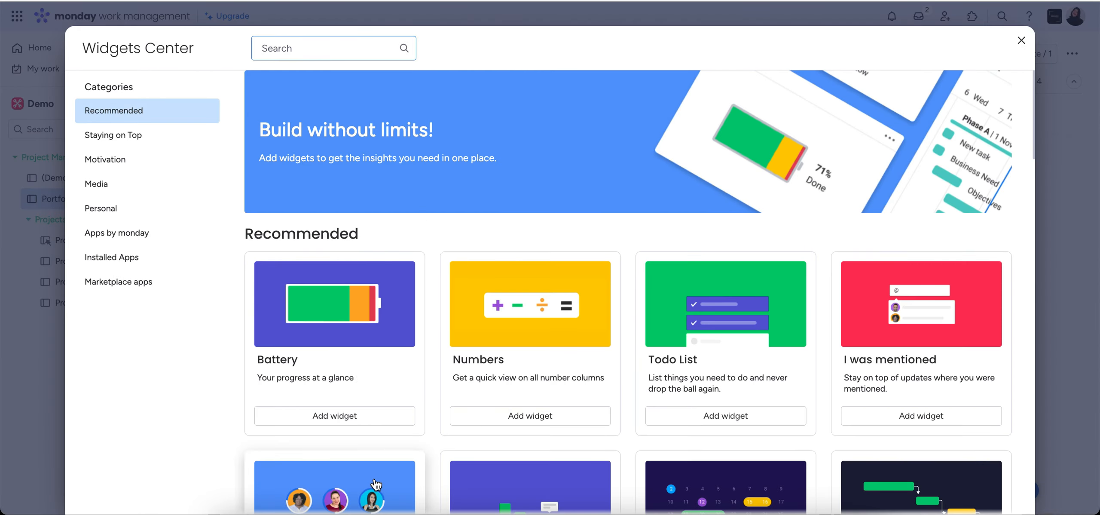
scroll(515, 351, "down", 12)
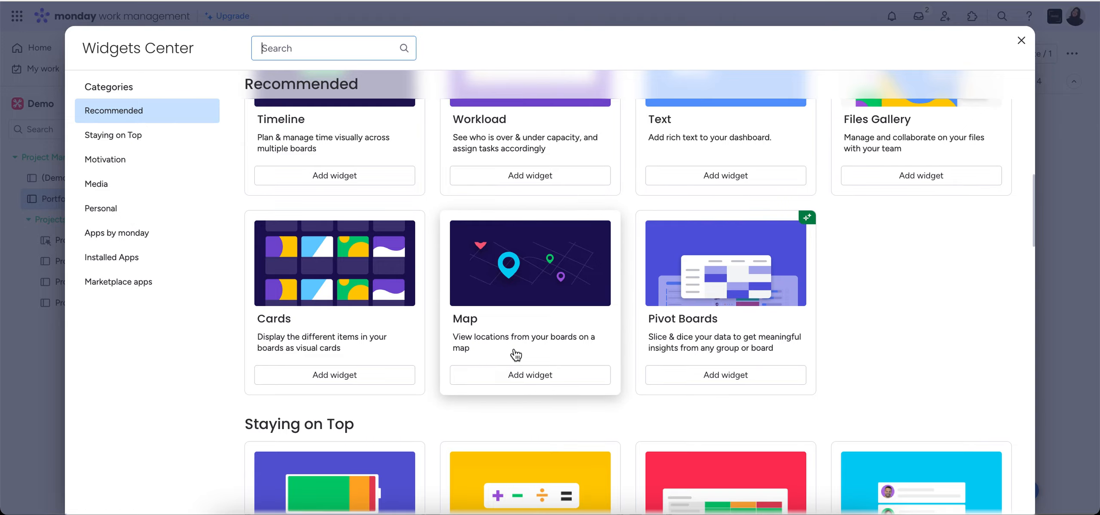
scroll(515, 353, "down", 5)
scroll(516, 355, "down", 6)
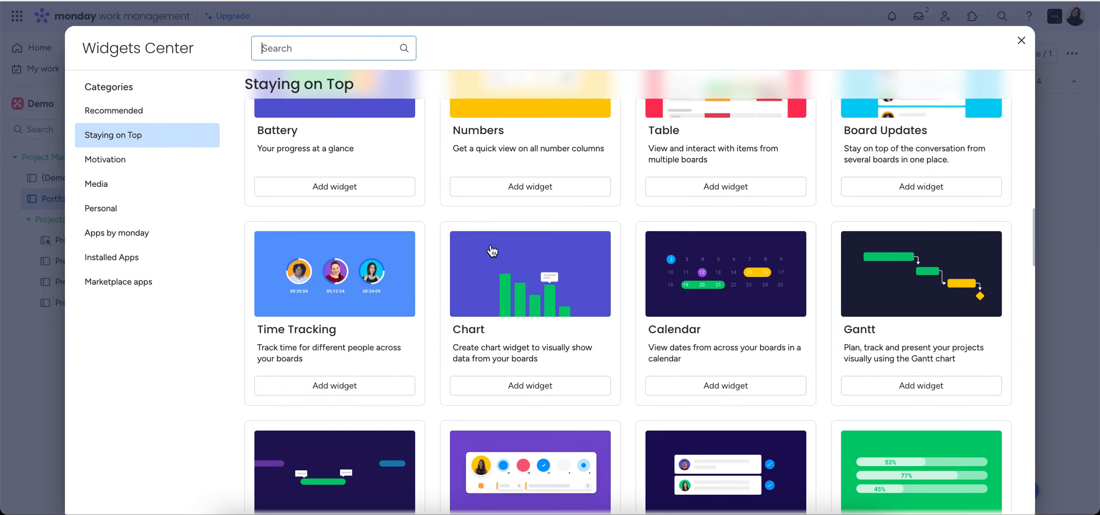
scroll(490, 243, "down", 4)
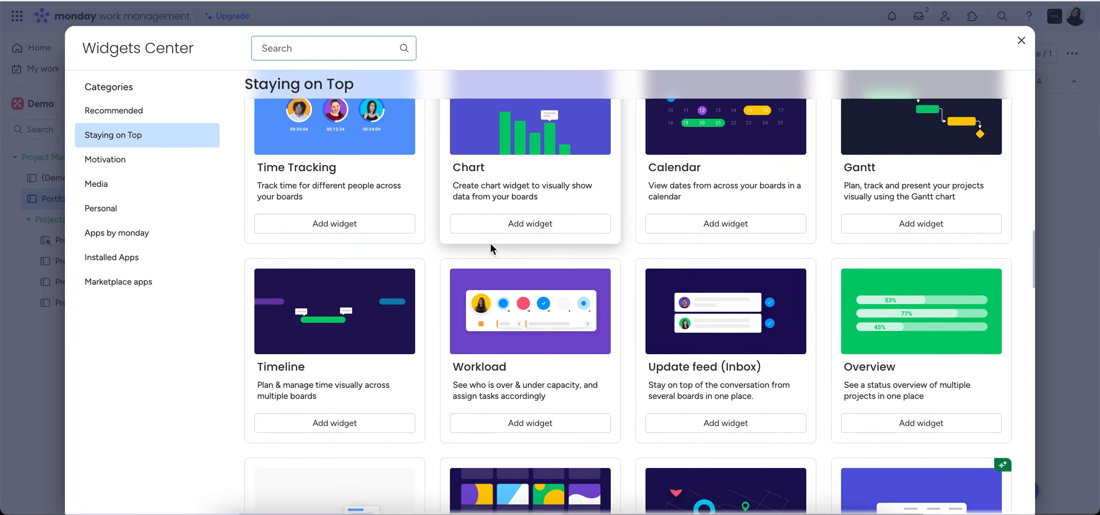
scroll(489, 244, "up", 20)
type("text")
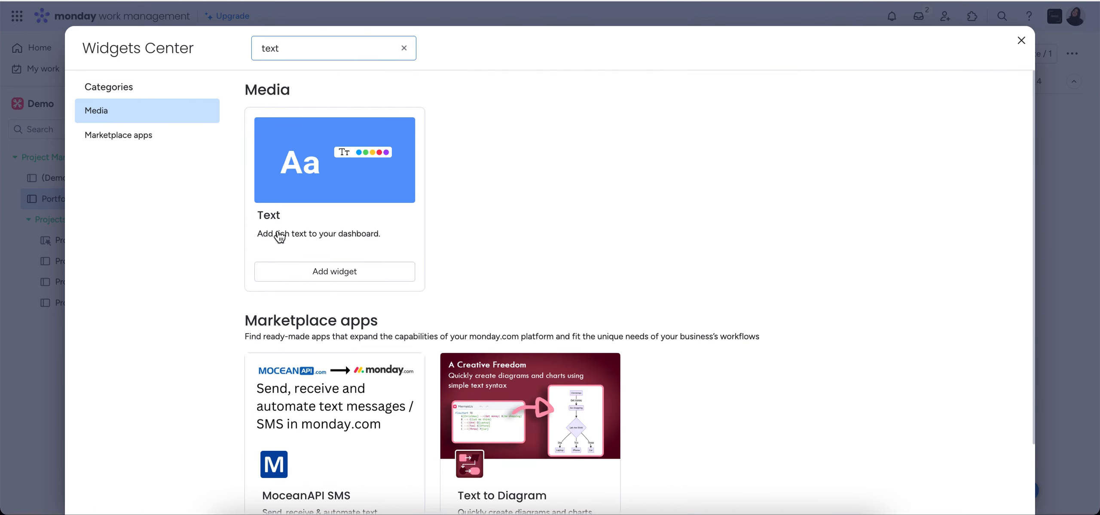
left_click(339, 271)
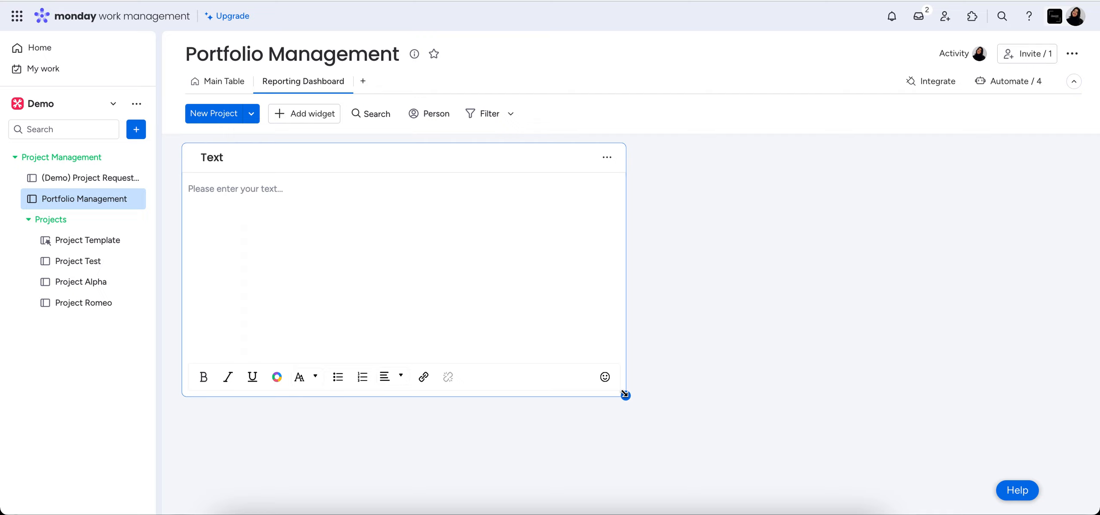
Resize the Text widget to a short full-width banner and enter "Reporting Dashboard - Q4 Projects" in it.
left_click_drag(625, 394, 1080, 264)
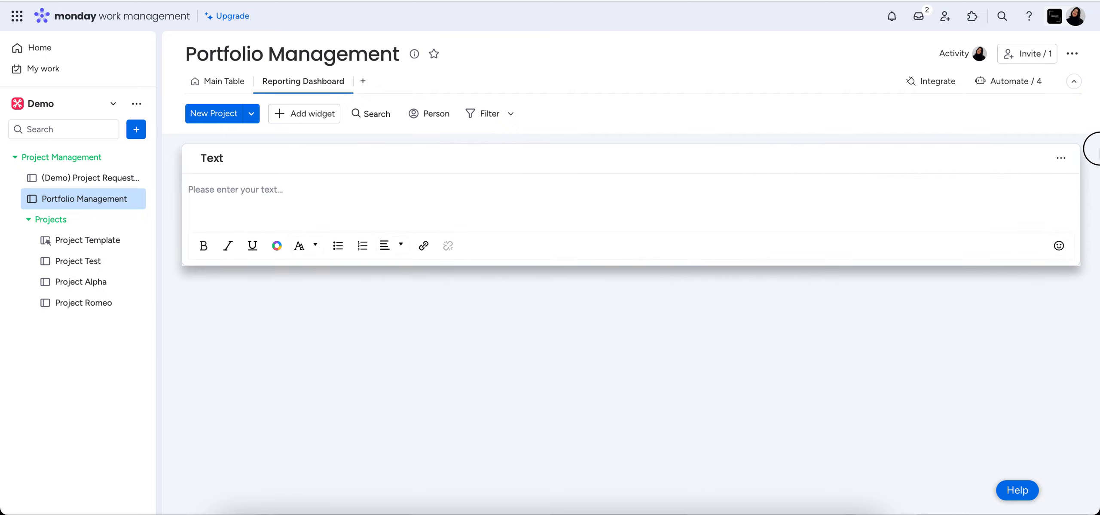
left_click(328, 198)
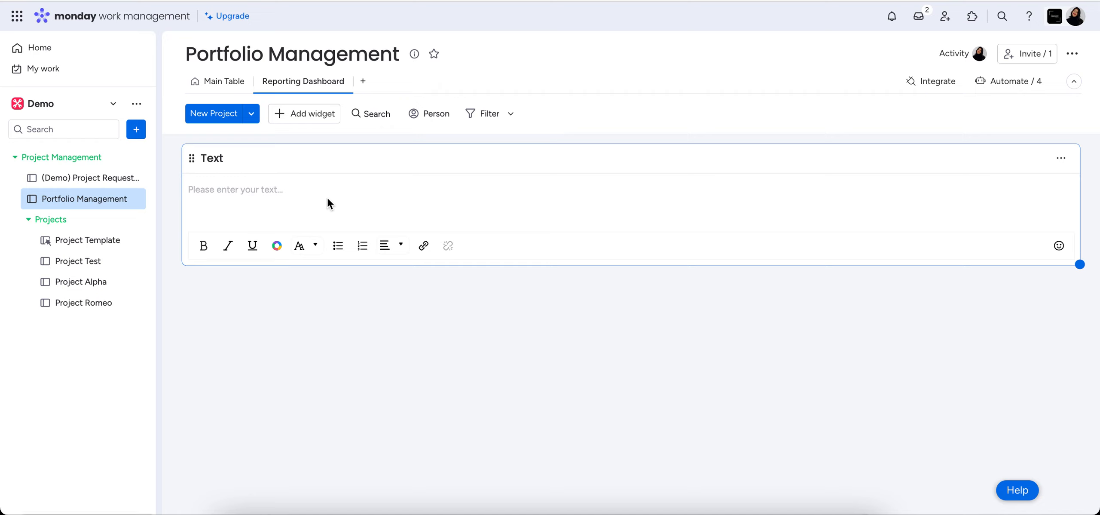
type("Reporting Dashboard -")
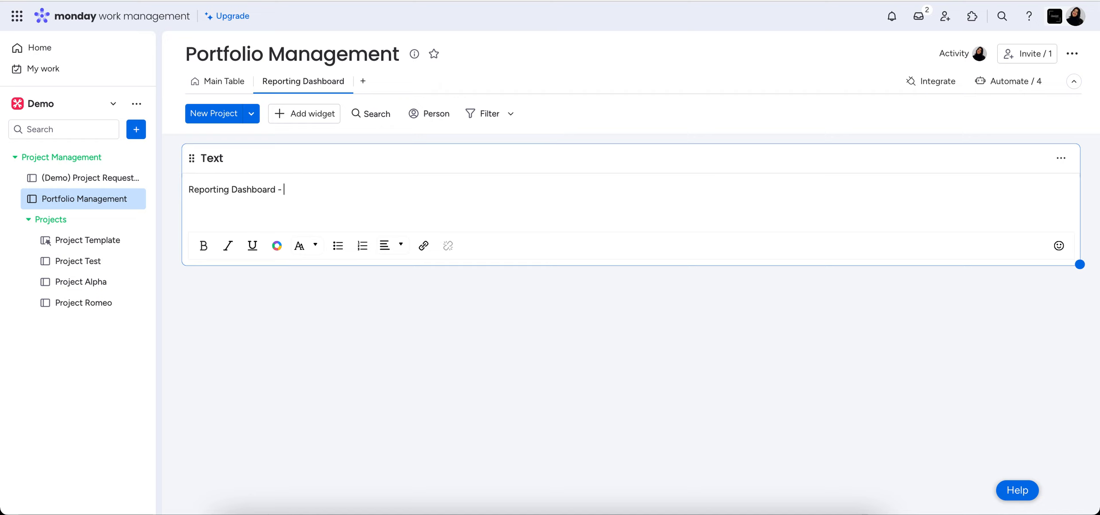
type(" Q4 Projects")
Format the whole banner text as bold, size 60, purple and centred.
left_click_drag(353, 189, 187, 192)
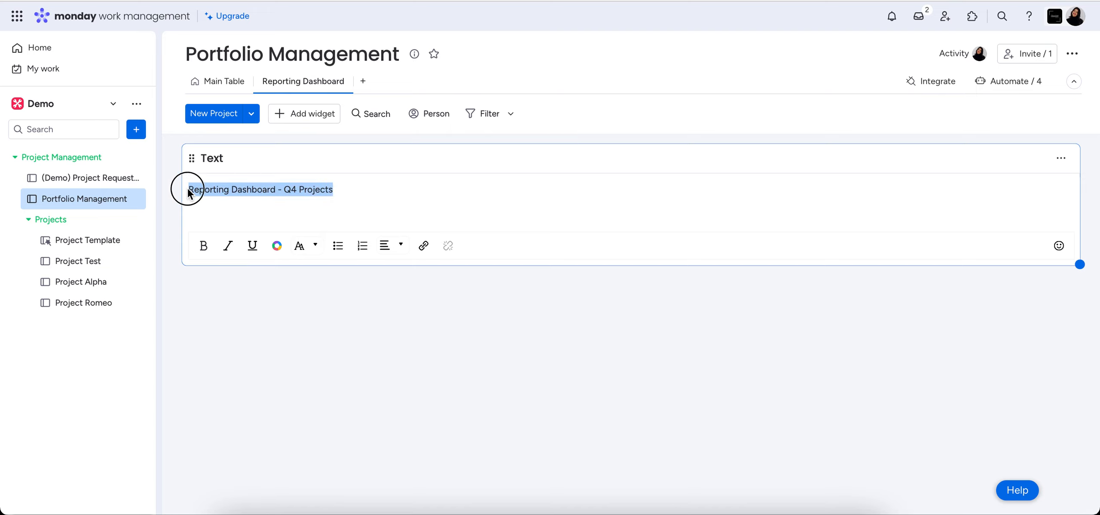
left_click(203, 246)
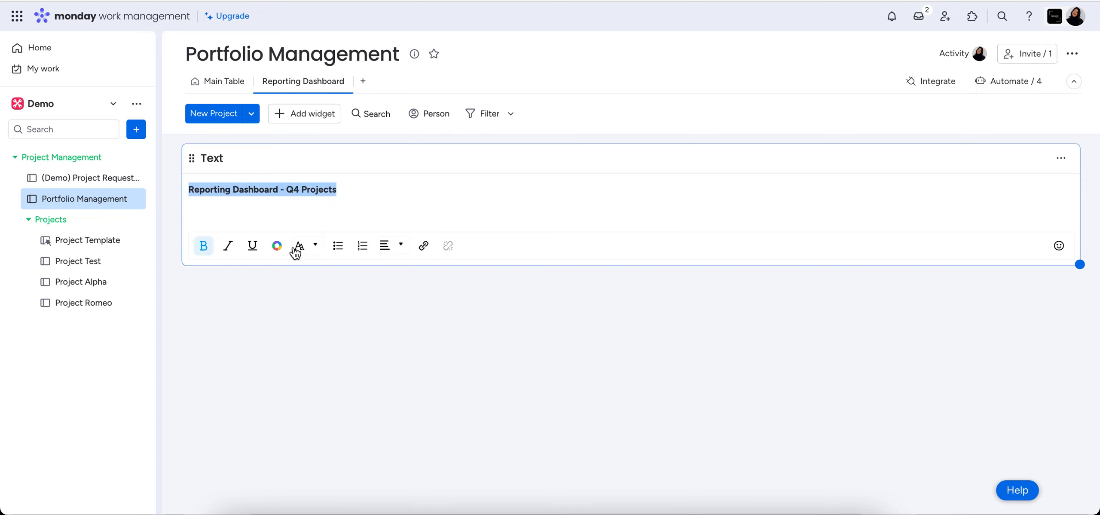
left_click(300, 247)
left_click(308, 235)
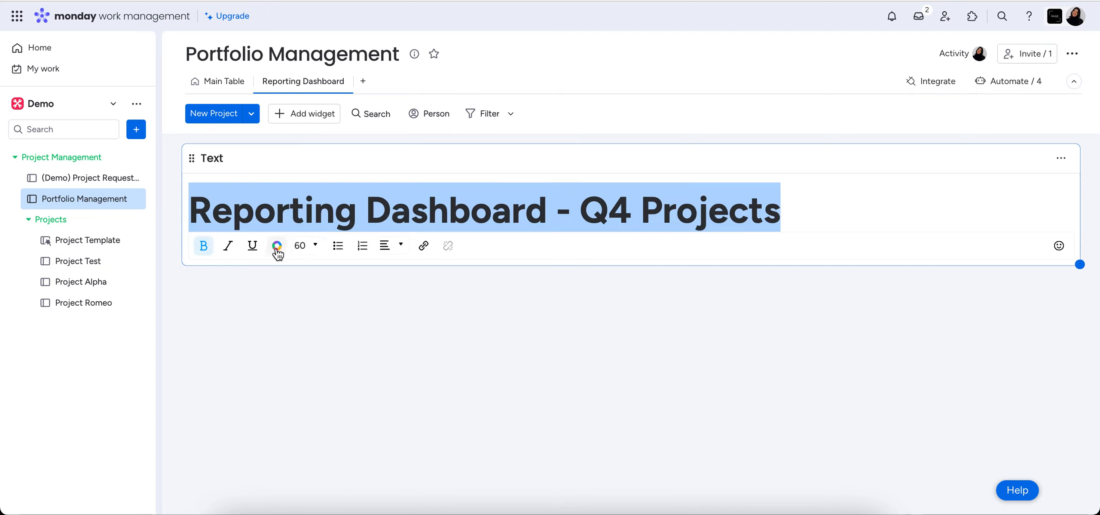
left_click(277, 245)
left_click(314, 216)
left_click(380, 253)
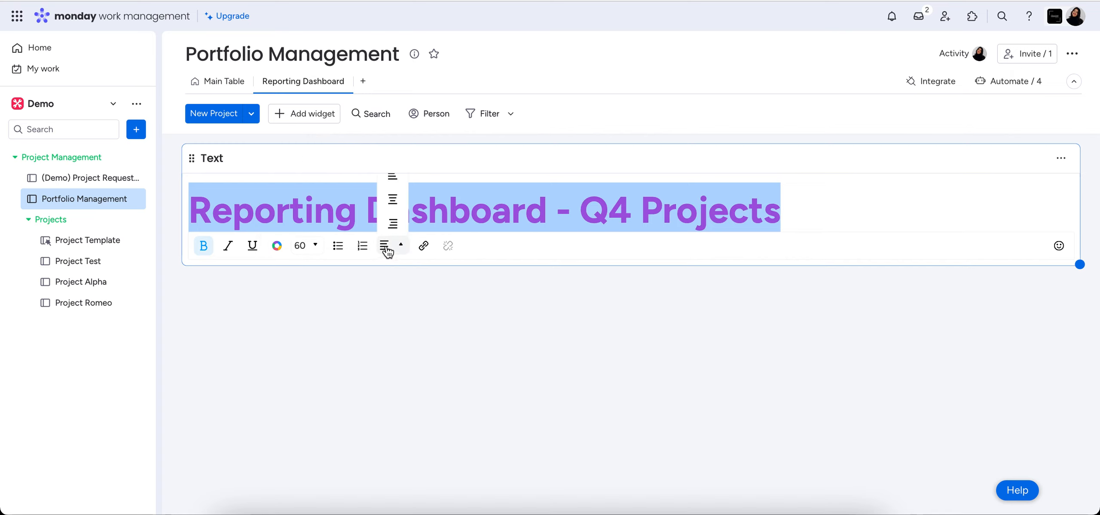
left_click(389, 207)
left_click(563, 343)
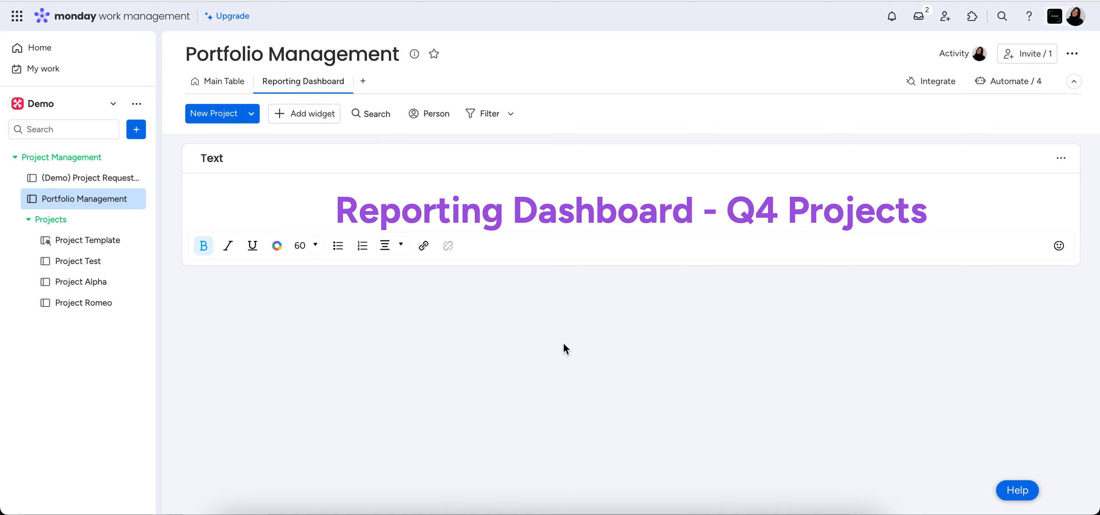
Add a Chart widget to the Reporting Dashboard view below the banner text.
left_click(312, 123)
left_click(396, 163)
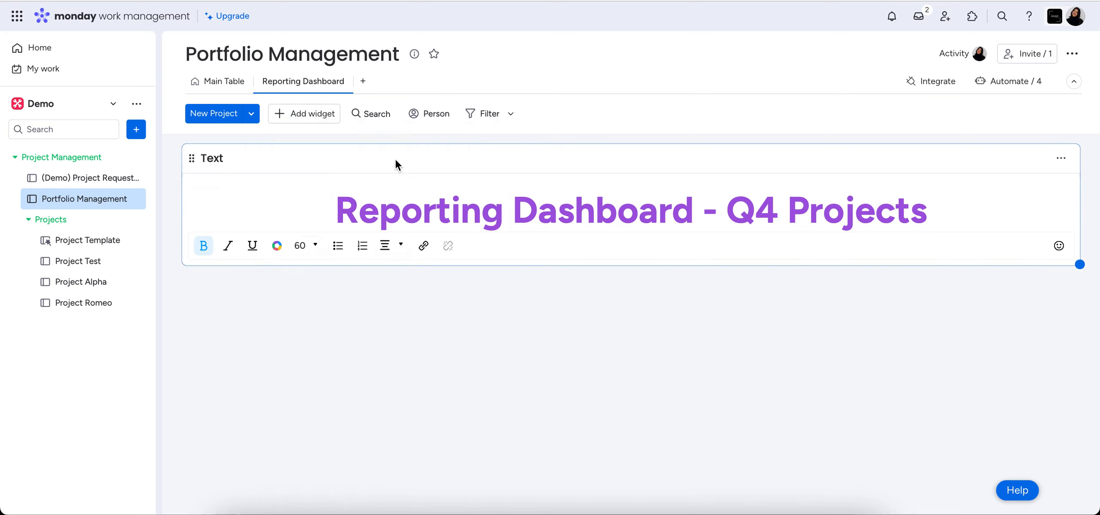
mouse_move(532, 246)
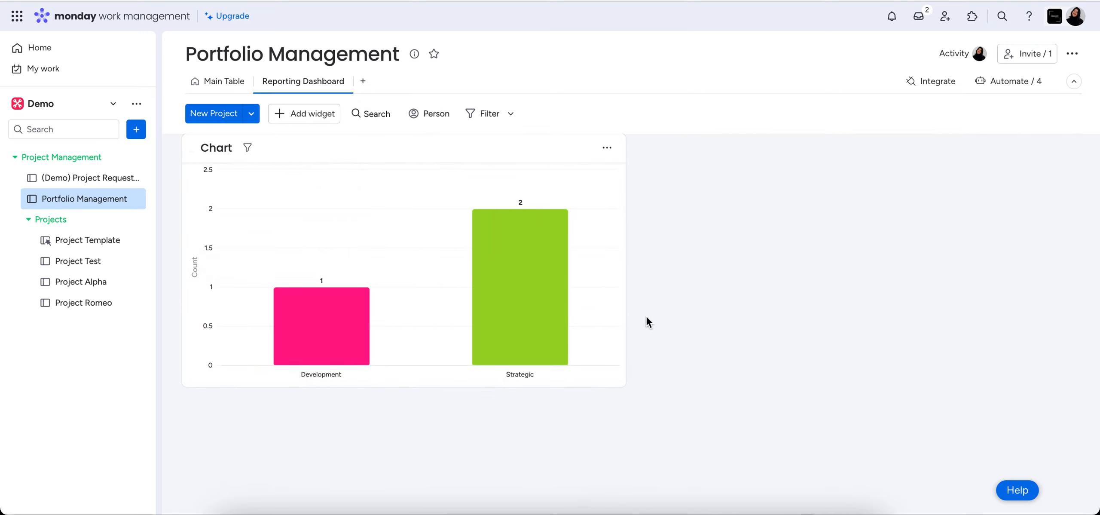
Change the new chart widget's type to Pie in its settings.
left_click(611, 155)
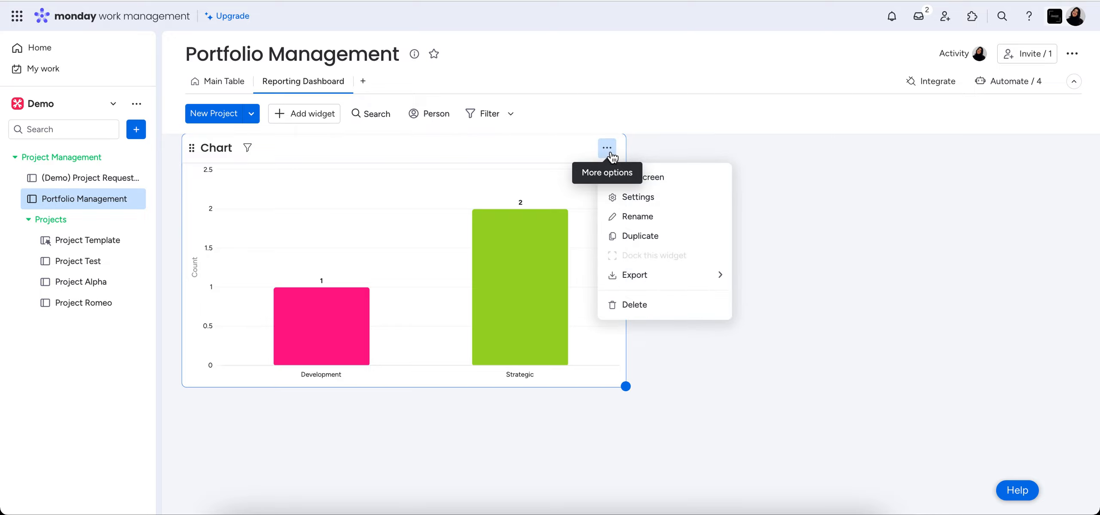
left_click(673, 198)
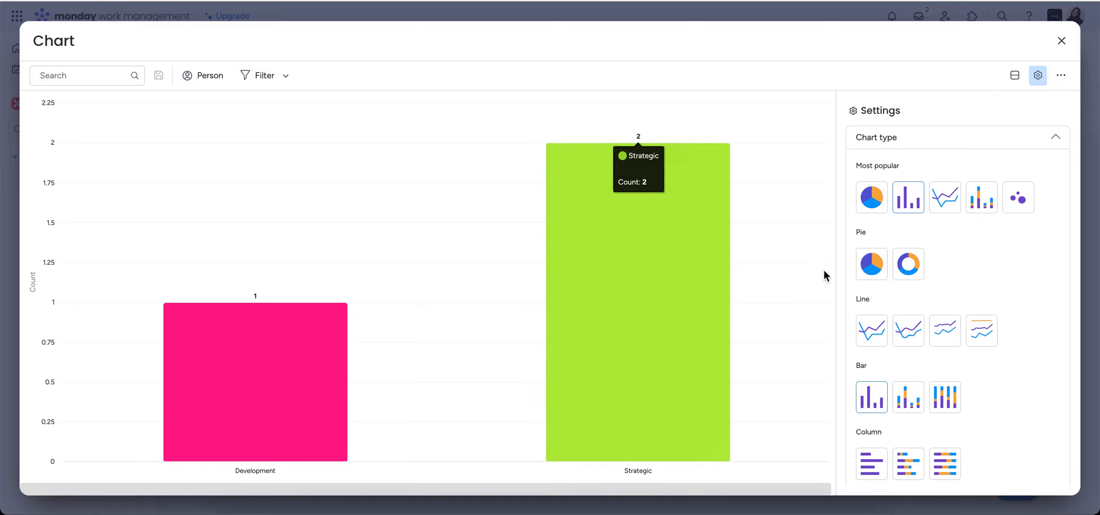
left_click(872, 197)
left_click(1054, 137)
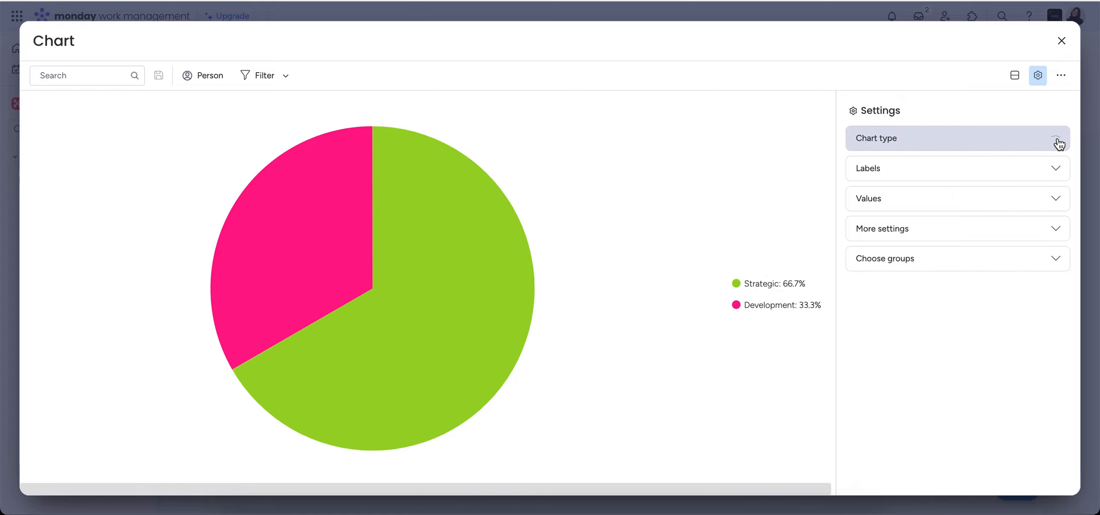
Set the pie chart's labels for Portfolio Management to the Allocated Budget column.
left_click(977, 169)
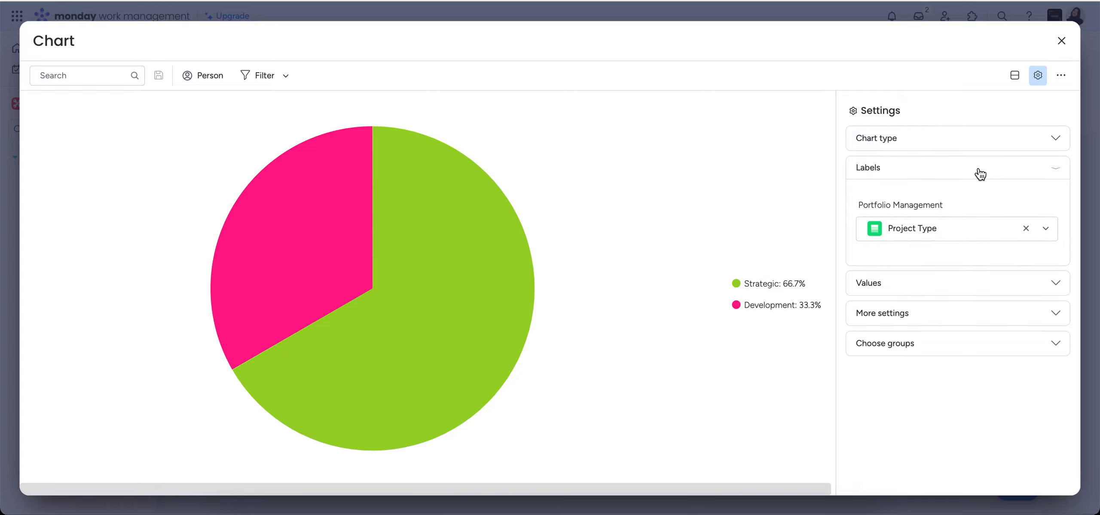
left_click(972, 230)
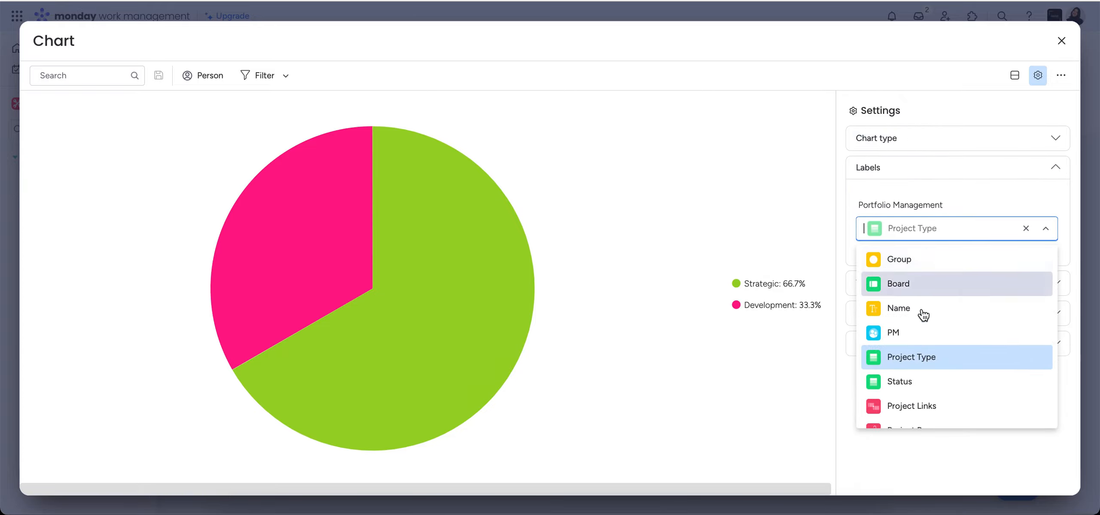
scroll(928, 358, "down", 5)
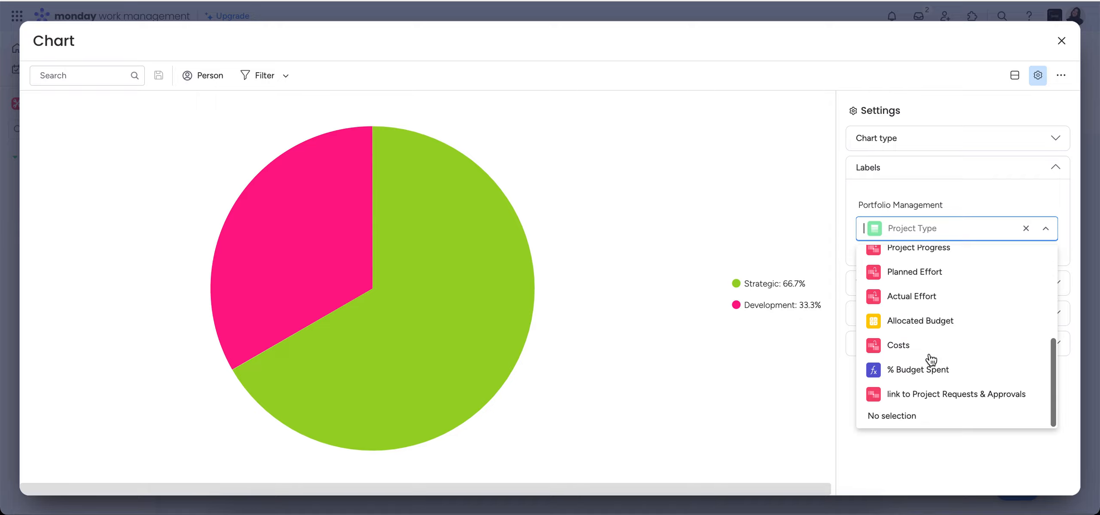
left_click(923, 320)
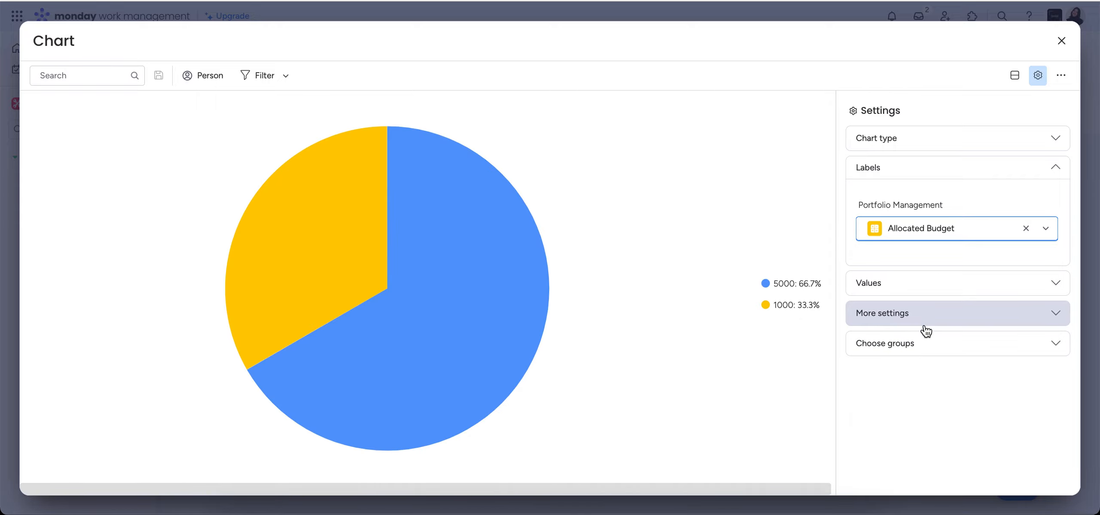
Set the pie chart's labels for Portfolio Management to the Project Type column.
left_click(949, 237)
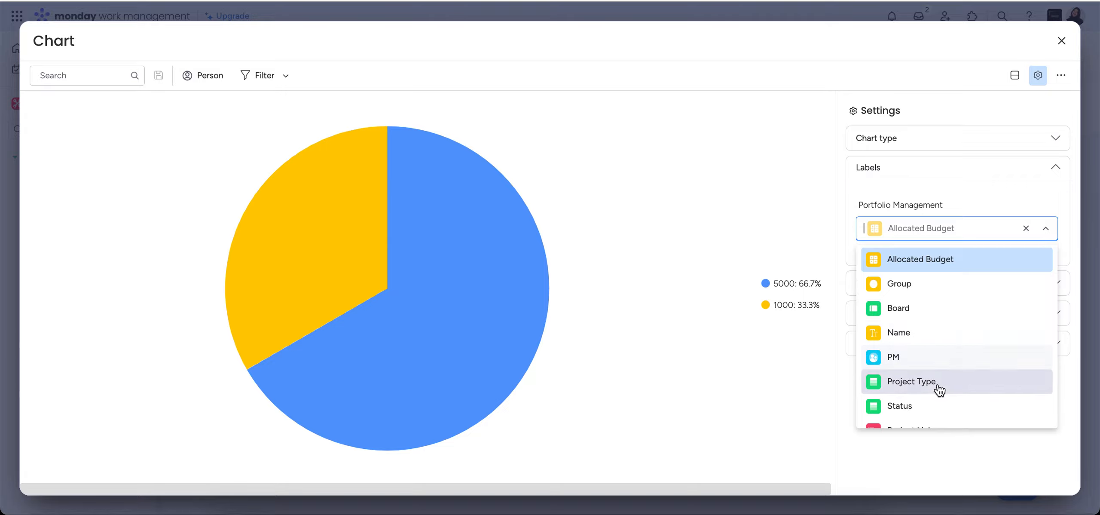
left_click(935, 358)
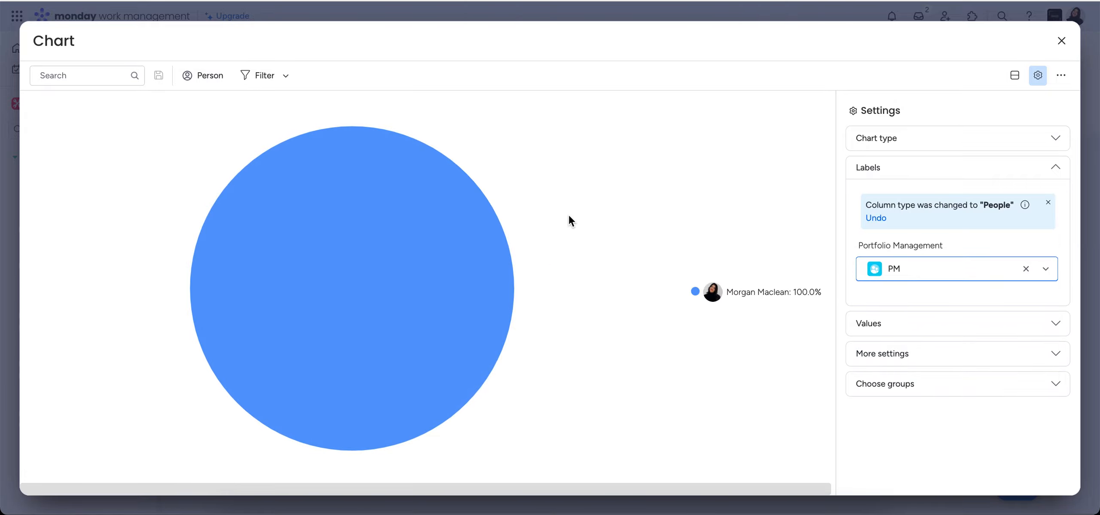
left_click(915, 274)
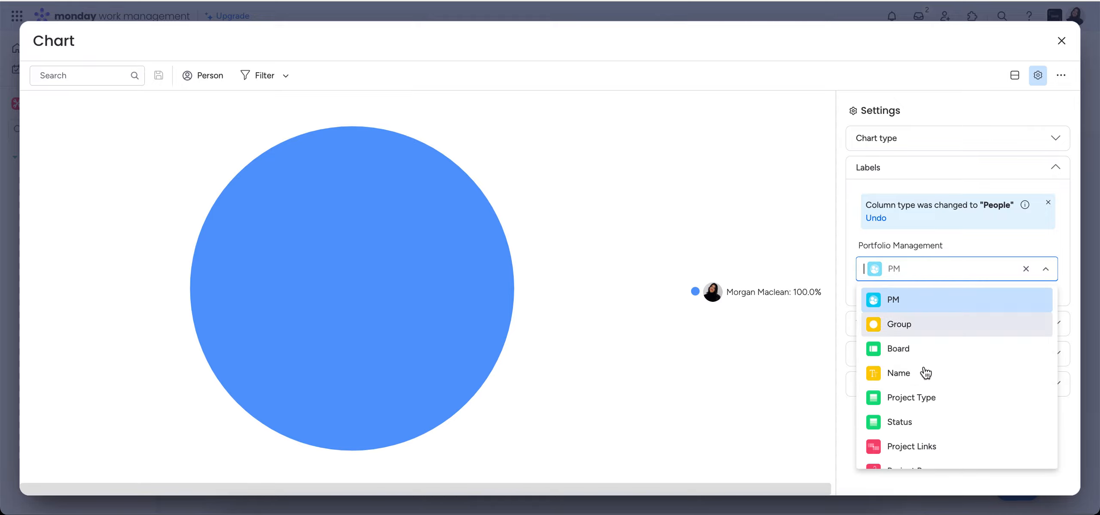
scroll(924, 373, "down", 5)
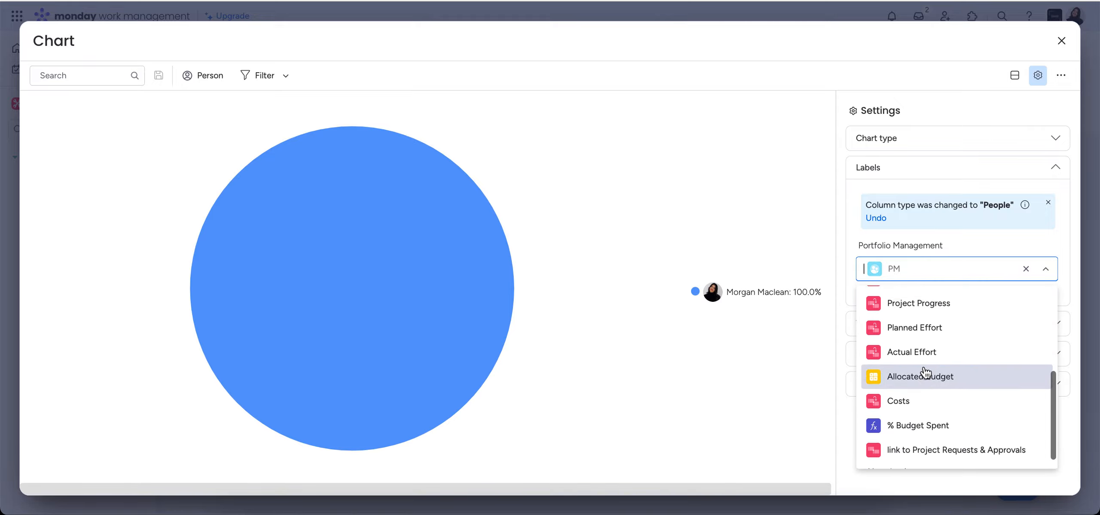
scroll(925, 373, "up", 5)
left_click(927, 356)
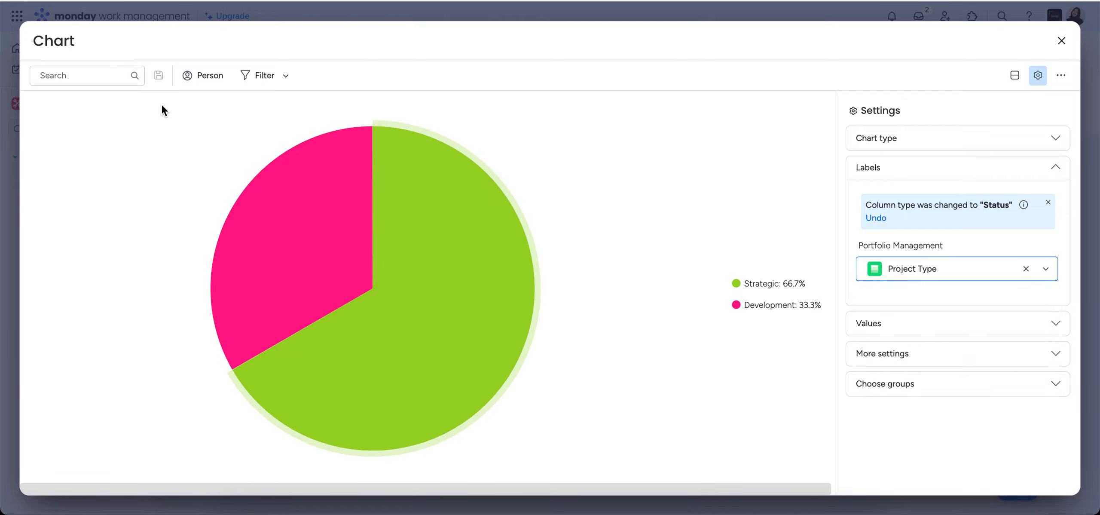
Rename the chart widget to "Project Type" and return to the dashboard.
left_click(61, 40)
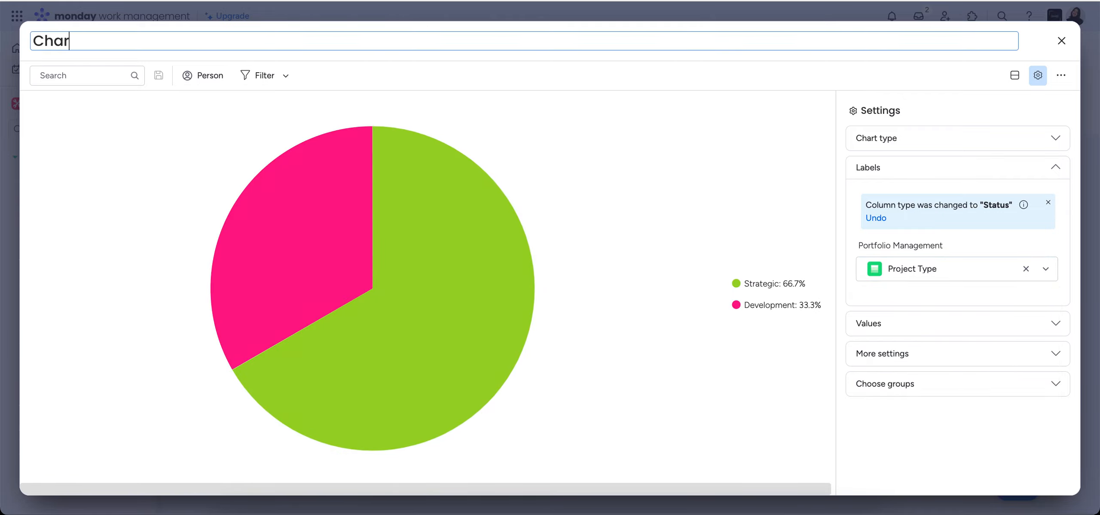
type("Project Type")
key("Return")
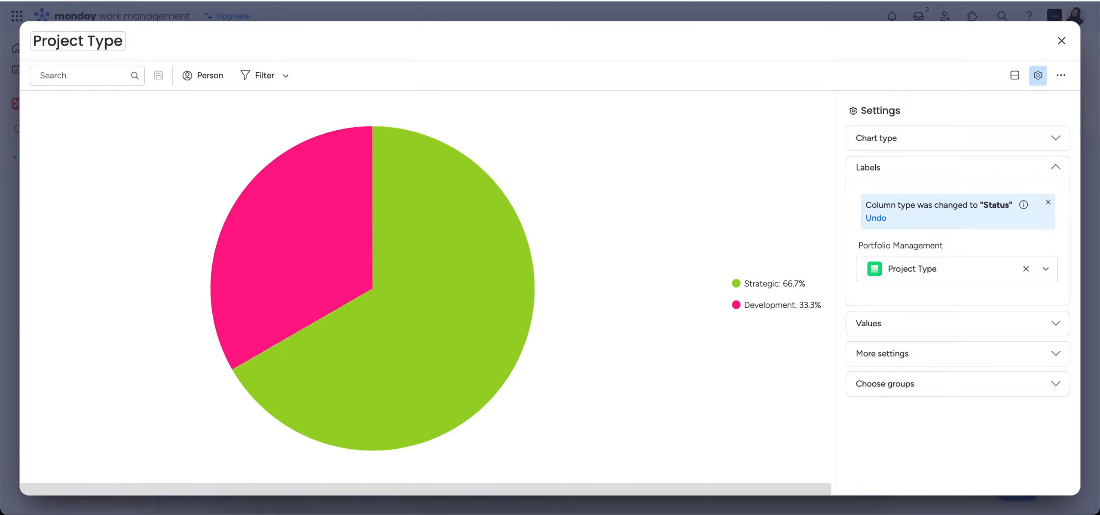
left_click(1061, 41)
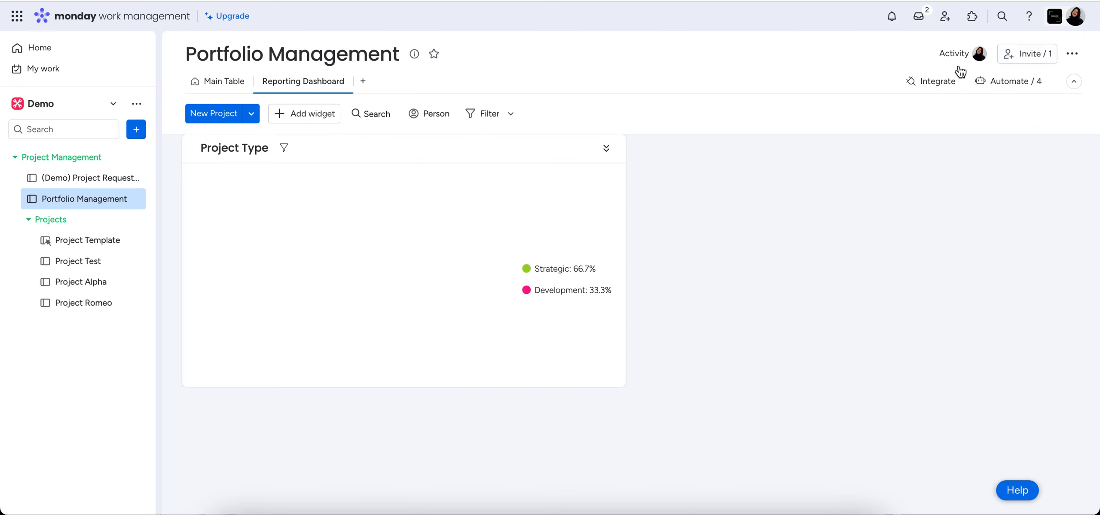
Resize the Project Type widget to the full dashboard width and make it slightly taller so the pie chart is larger.
scroll(686, 376, "up", 2)
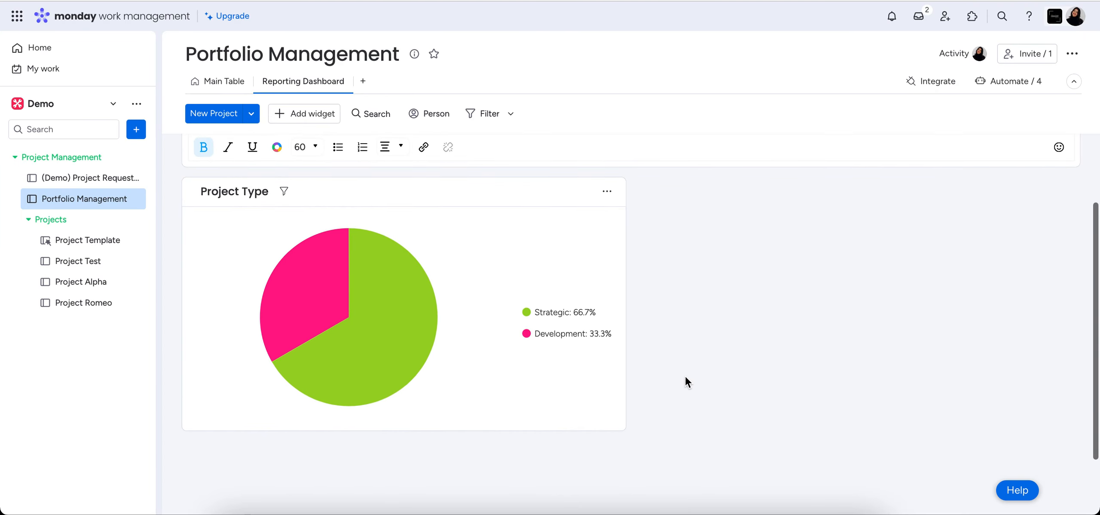
left_click_drag(624, 430, 1086, 352)
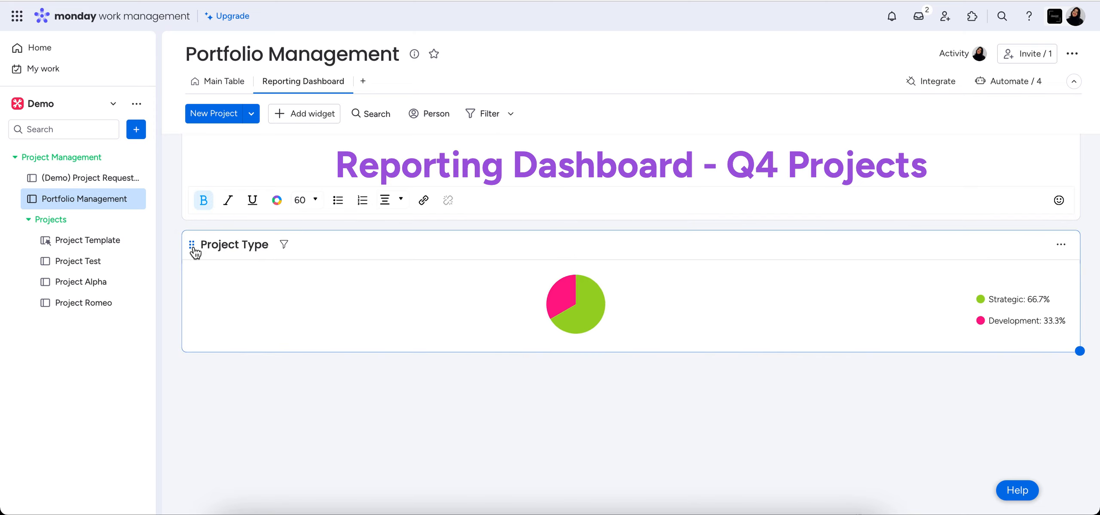
mouse_move(191, 245)
left_mouse_down()
mouse_move(196, 352)
mouse_move(184, 262)
left_mouse_up()
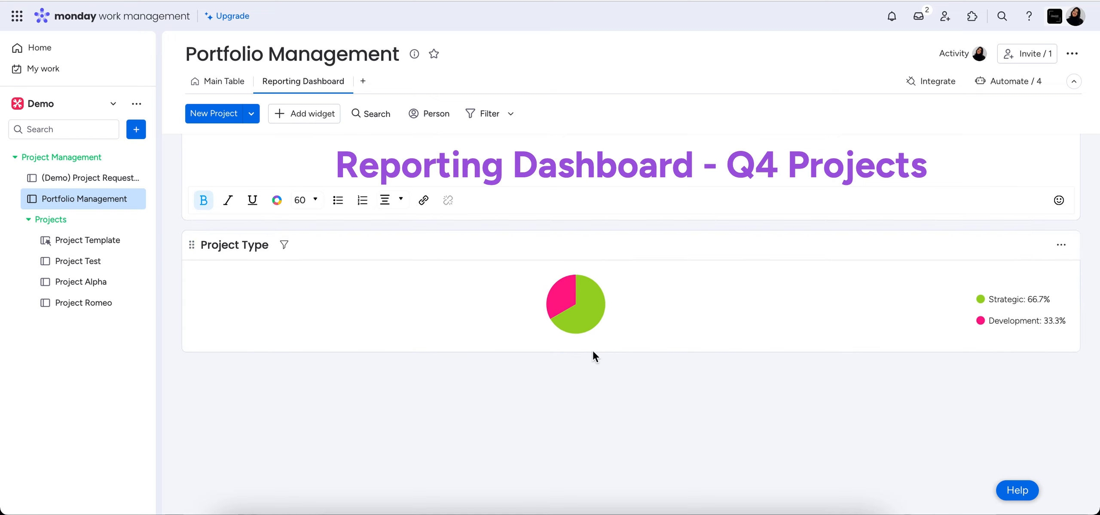
left_click_drag(1078, 351, 1087, 404)
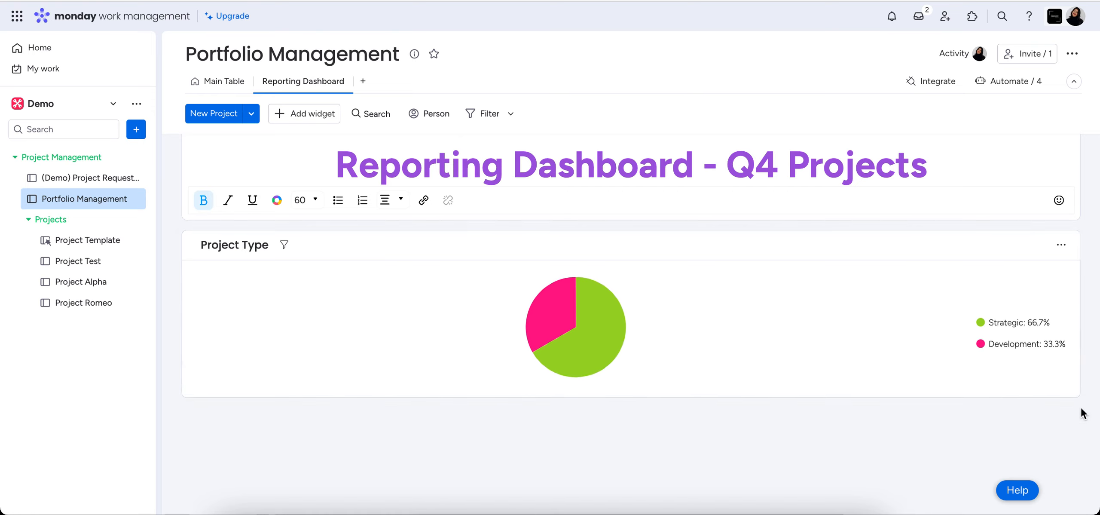
left_click_drag(1080, 408, 1080, 394)
Drill down into the pie chart's Development slice and examine the project's columns and available status options.
mouse_move(612, 329)
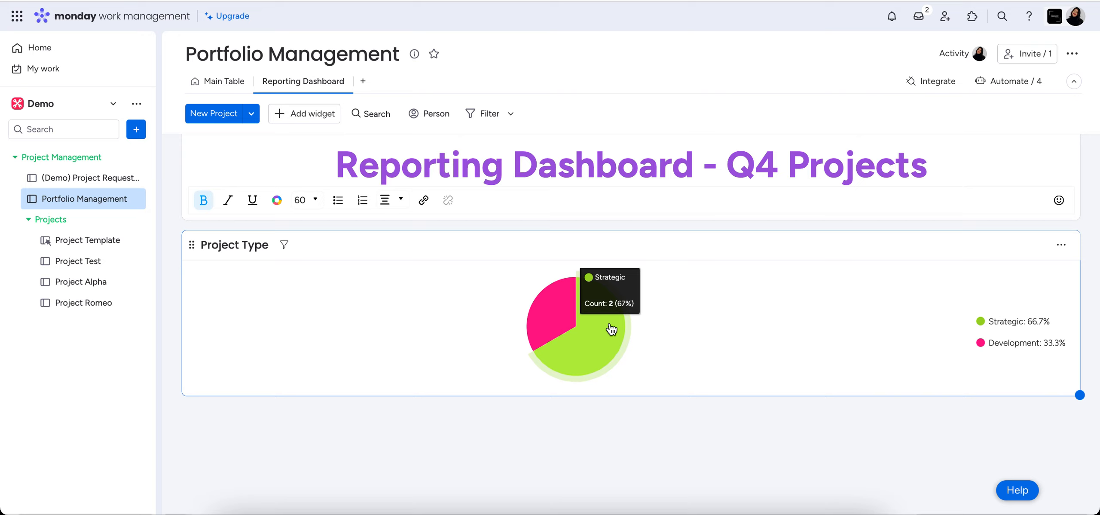
mouse_move(548, 308)
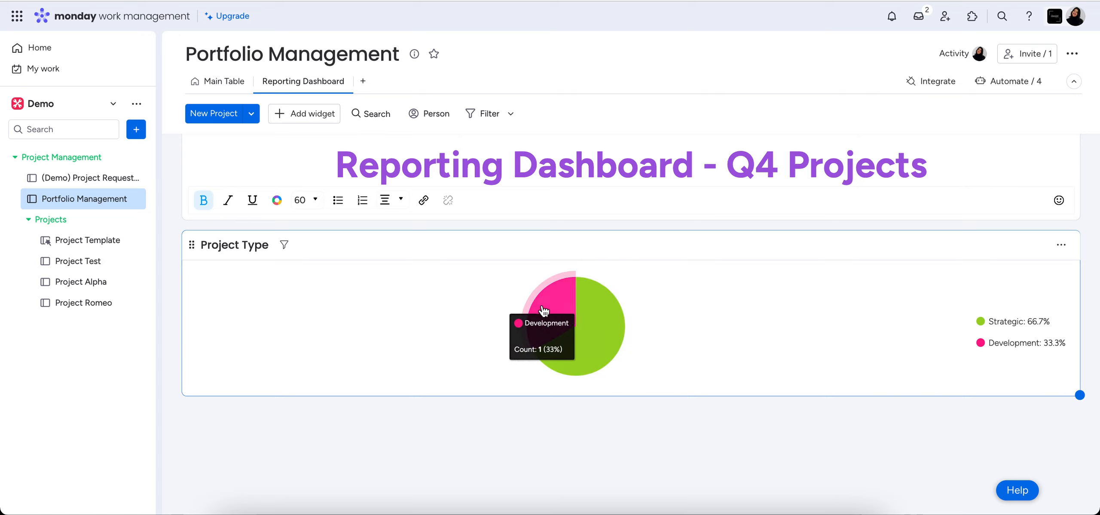
left_click(548, 307)
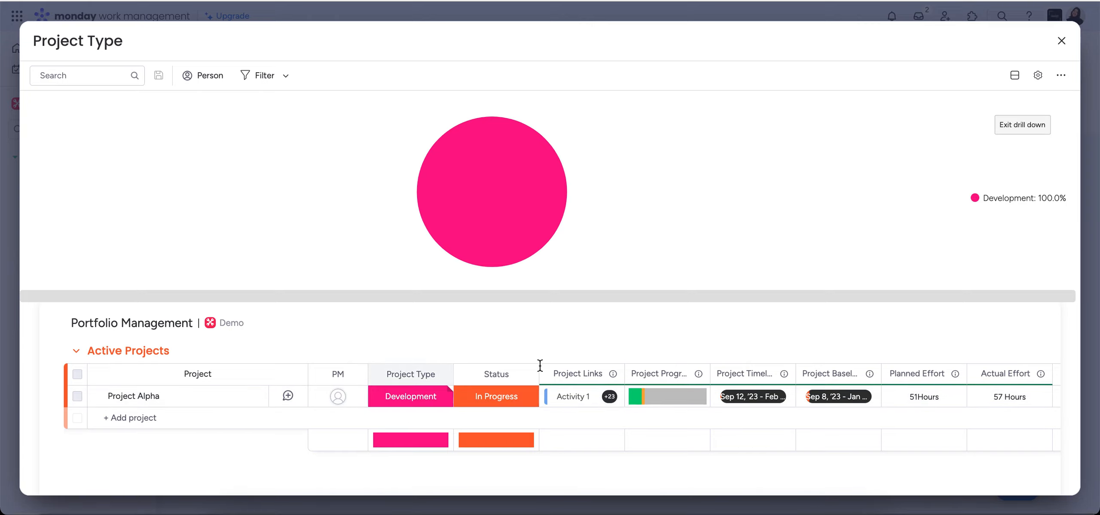
scroll(628, 374, "right", 5)
scroll(630, 375, "right", 3)
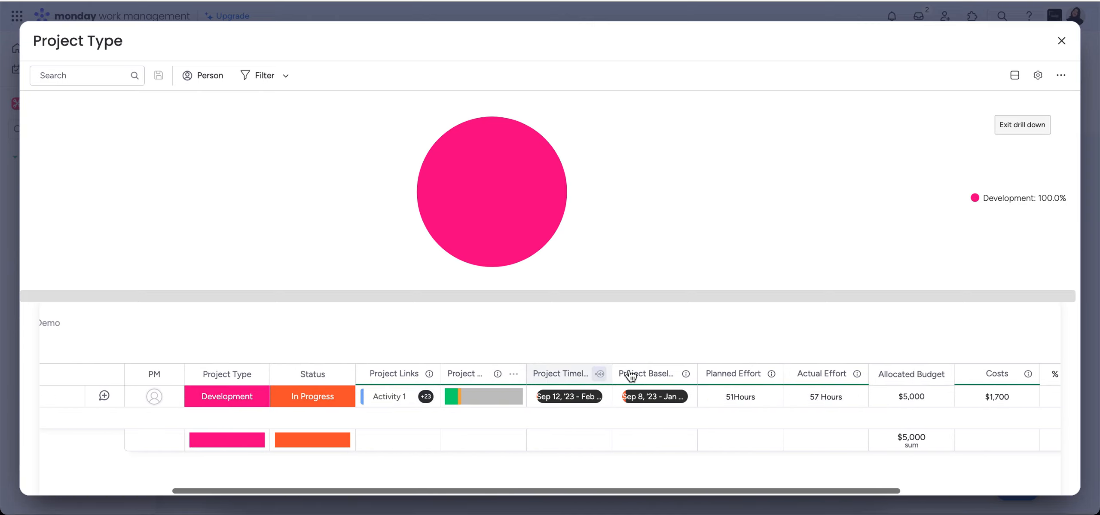
scroll(630, 372, "left", 5)
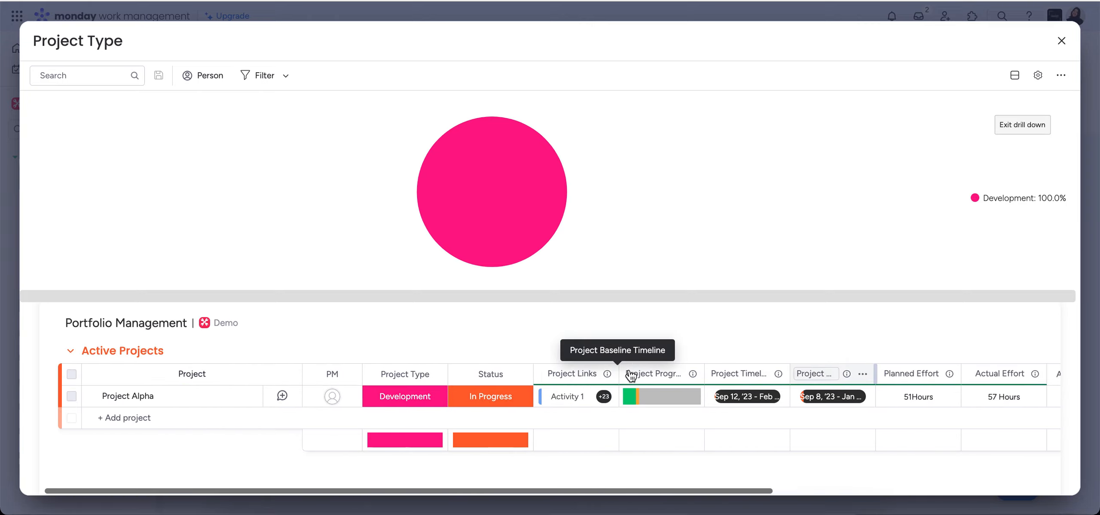
left_click(484, 398)
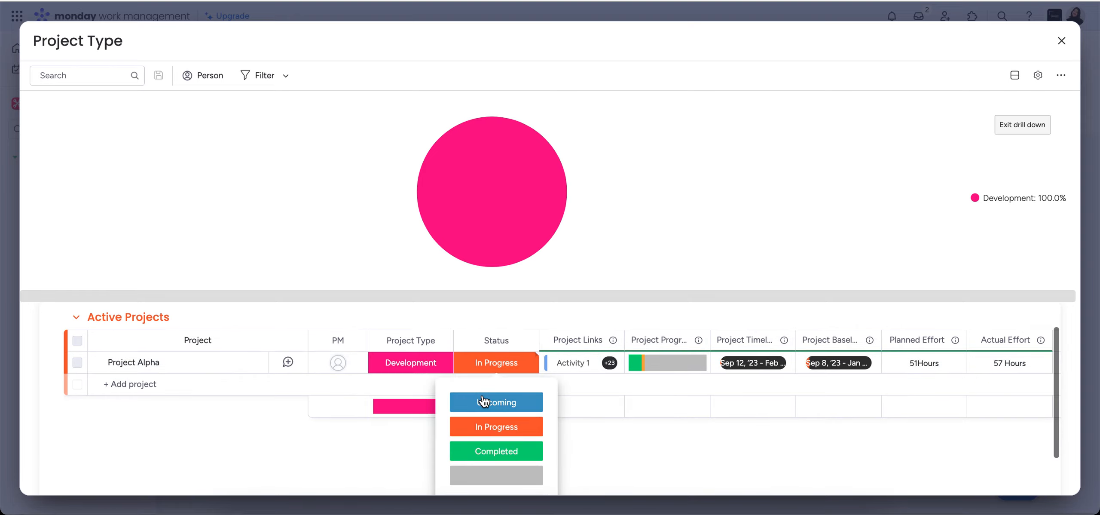
left_click(552, 314)
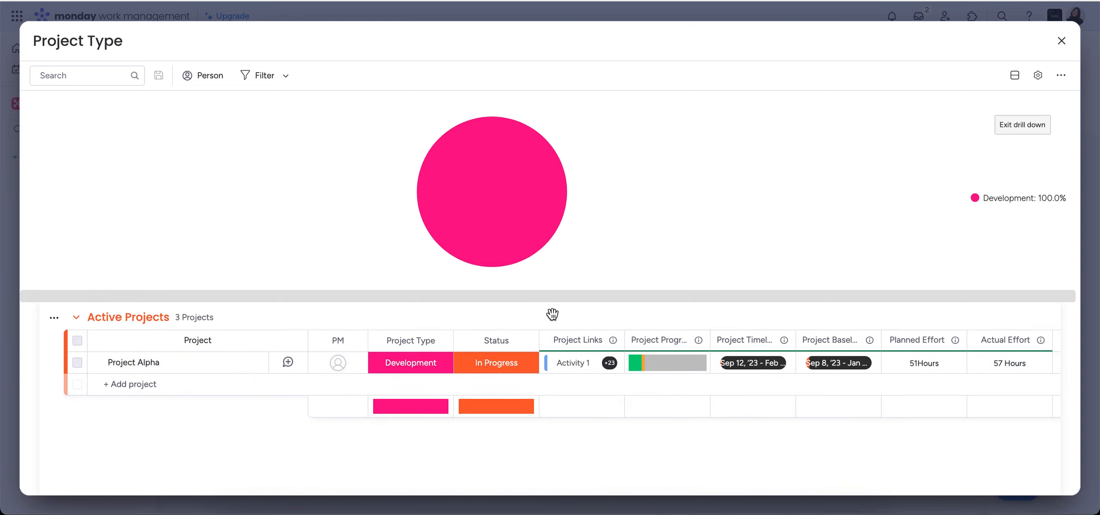
Start a new update on Project Alpha and mention the team member in it.
left_click(288, 363)
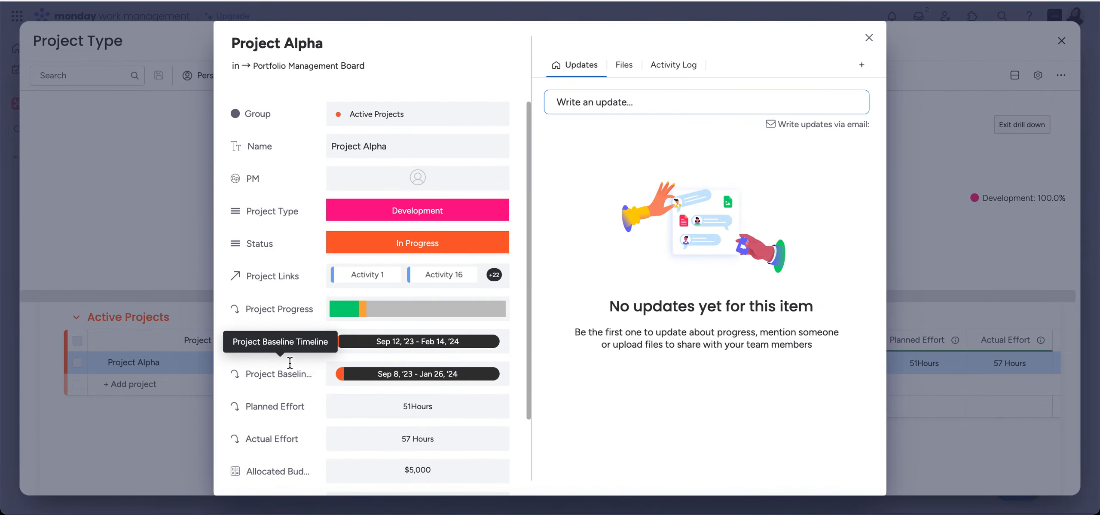
left_click(592, 104)
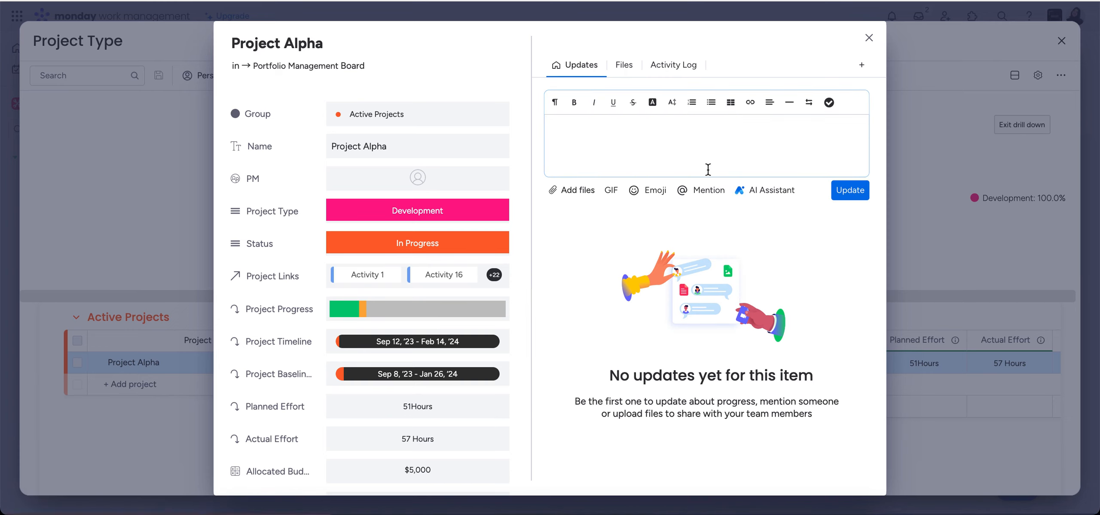
left_click(640, 191)
left_click(617, 192)
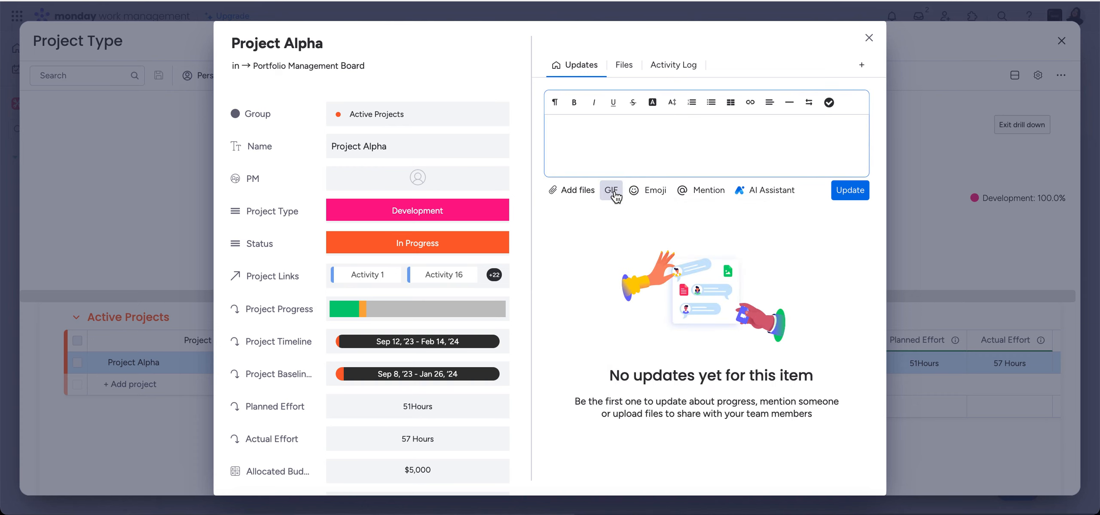
left_click(644, 137)
type("@morgan")
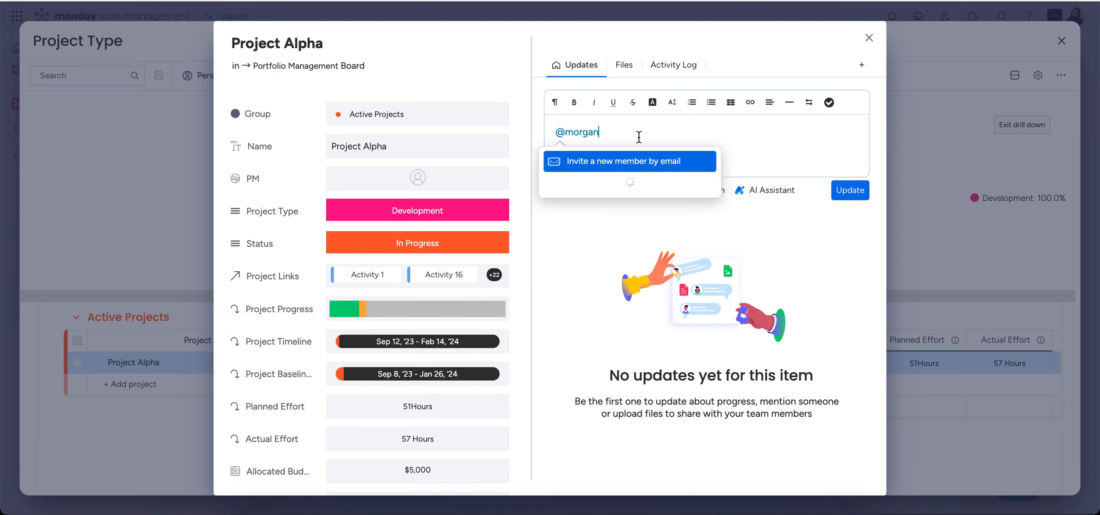
left_click(634, 180)
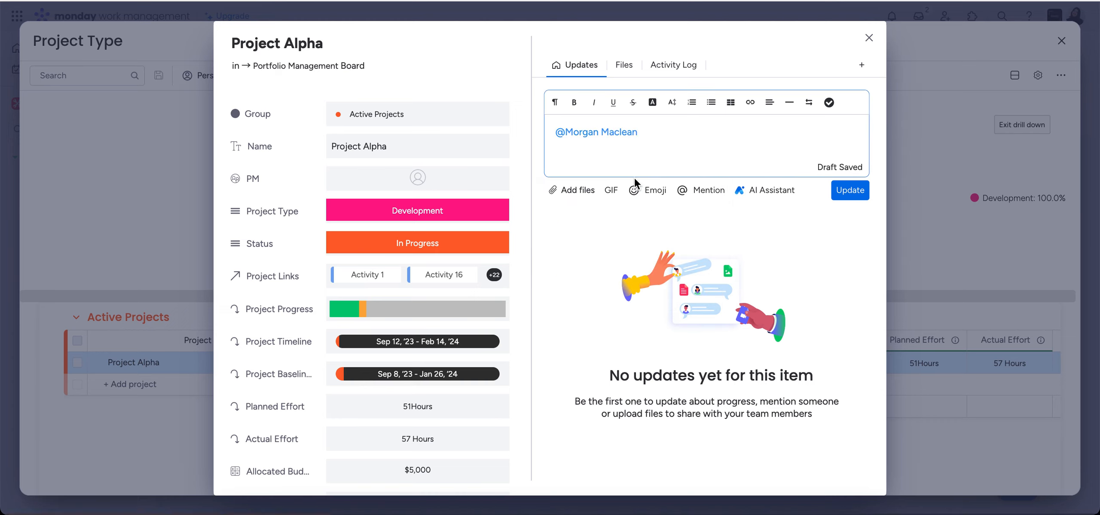
Write "does this need to be a development project?" after the mention and post the update.
type("does this need to be a develop")
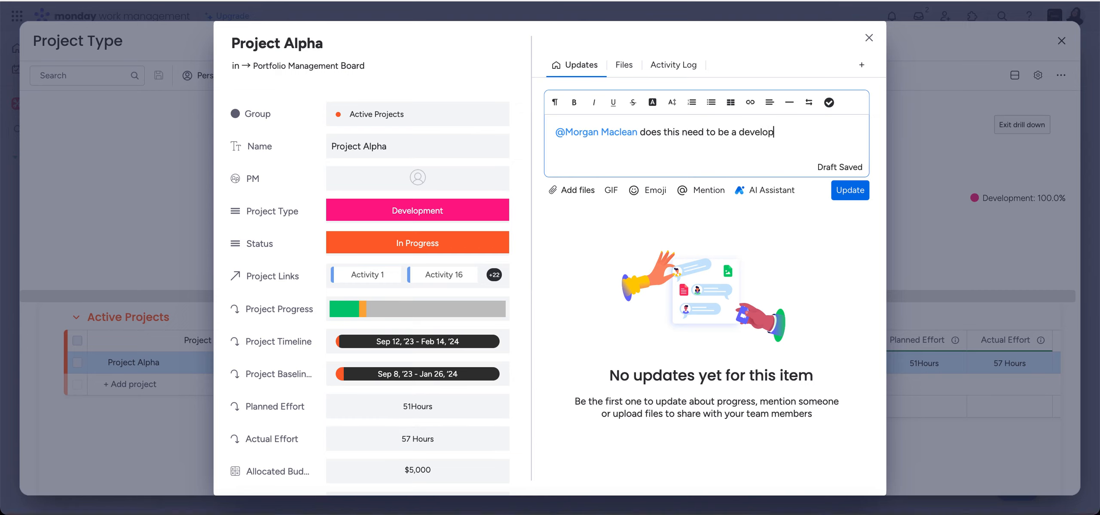
type("ment project?")
left_click(855, 191)
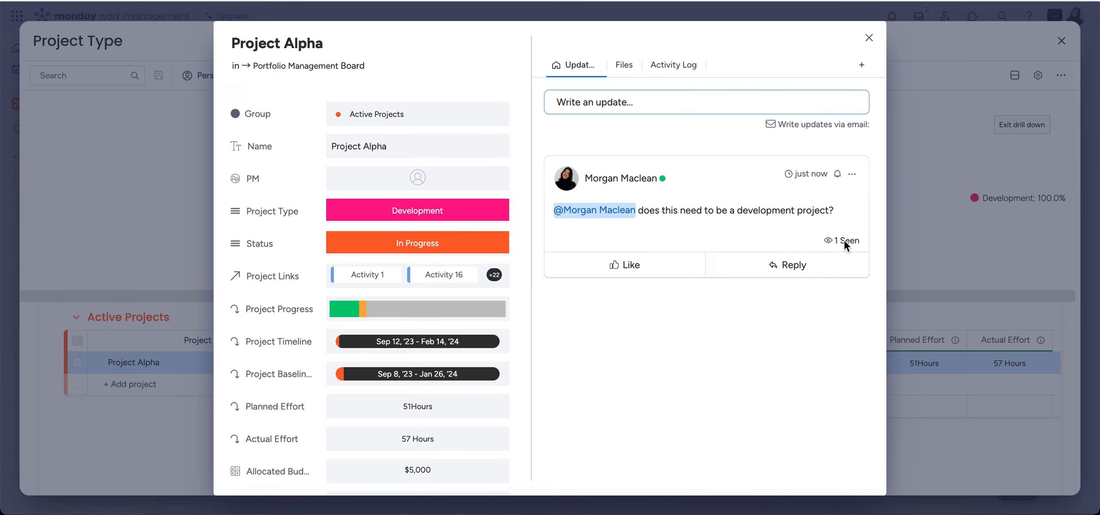
mouse_move(843, 242)
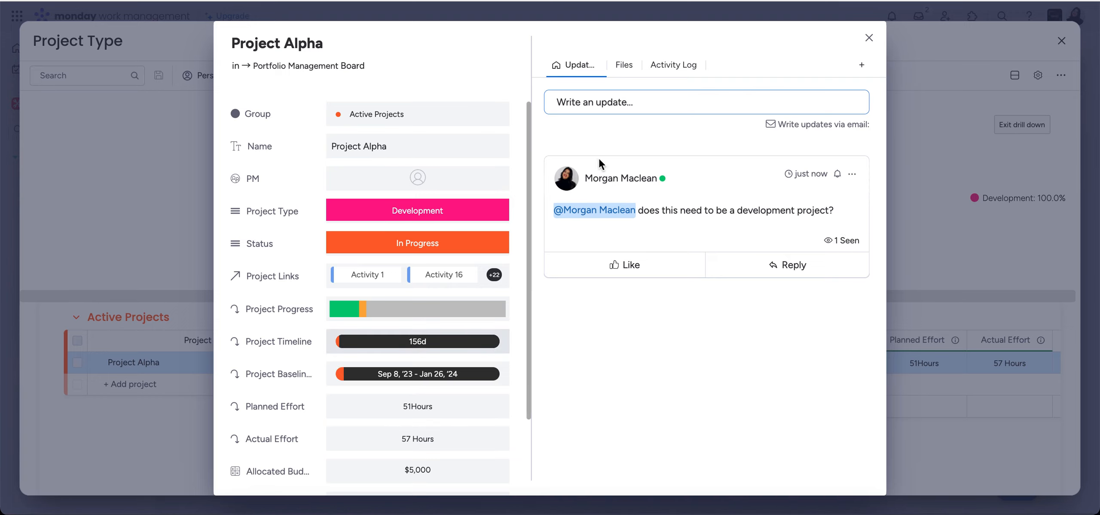
Close Project Alpha's details, exit the drill down and return to the Reporting Dashboard.
left_click(869, 37)
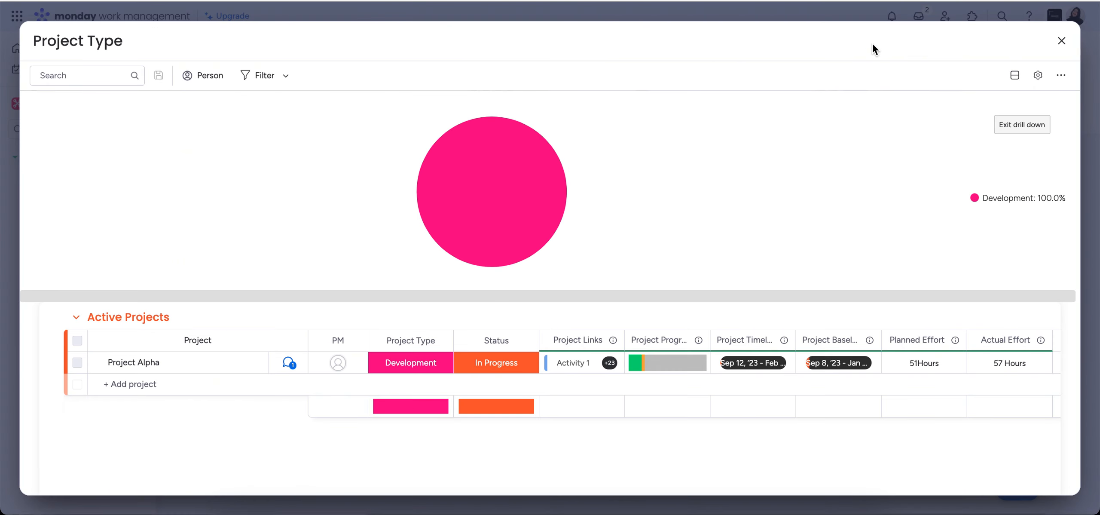
left_click(1028, 126)
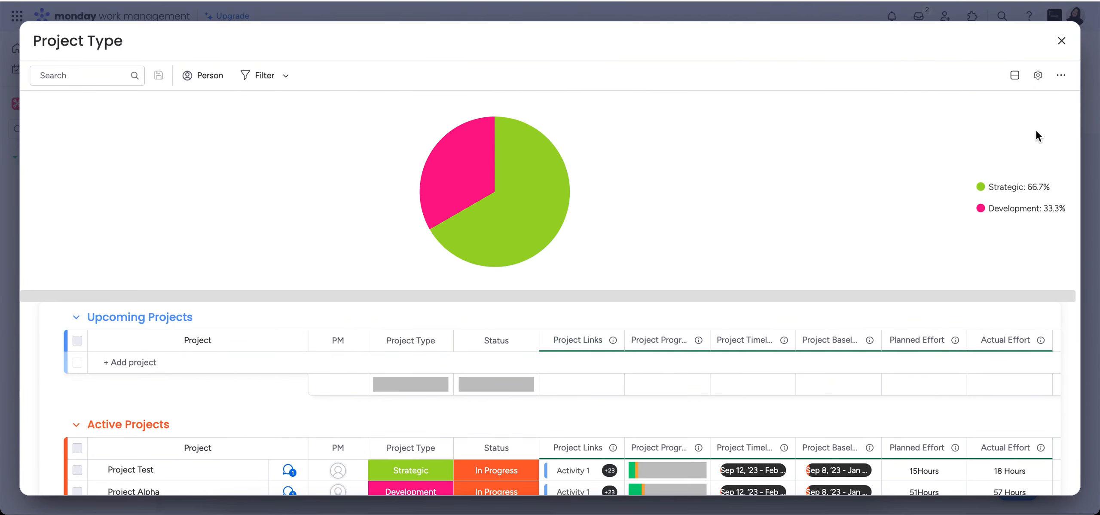
left_click(1061, 40)
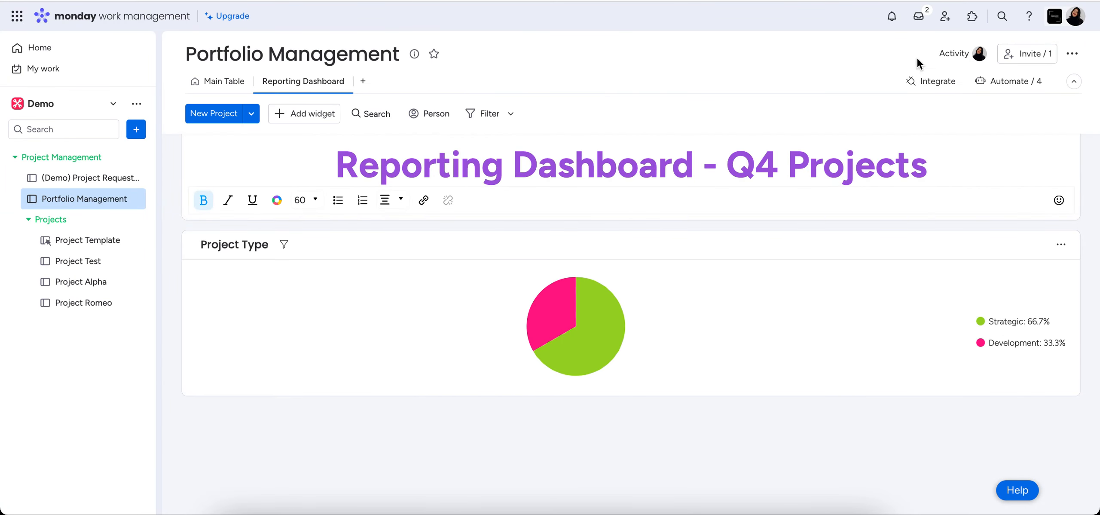
Add a Numbers widget below the Project Type chart and widen it to nearly half the dashboard width.
scroll(719, 329, "down", 2)
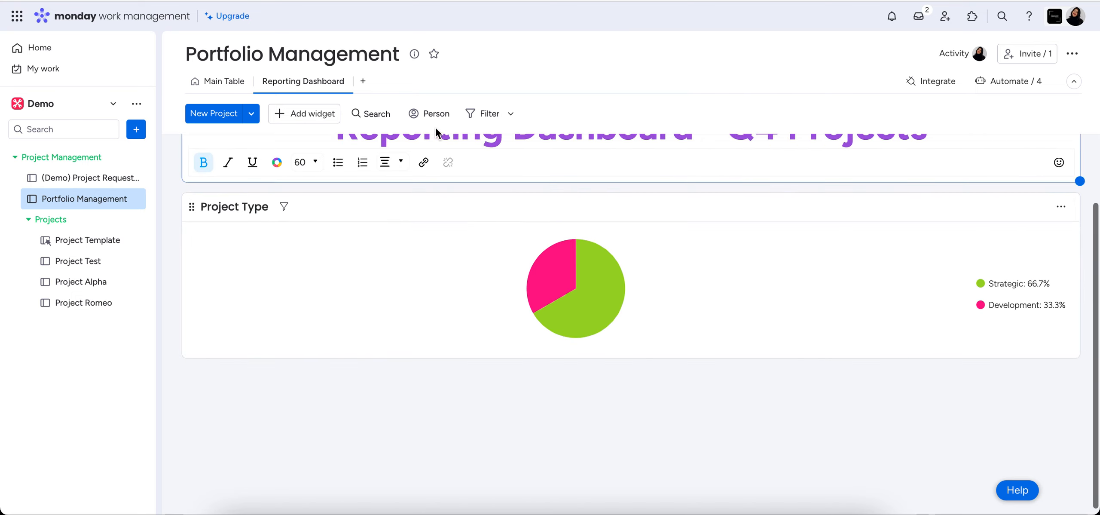
left_click(300, 115)
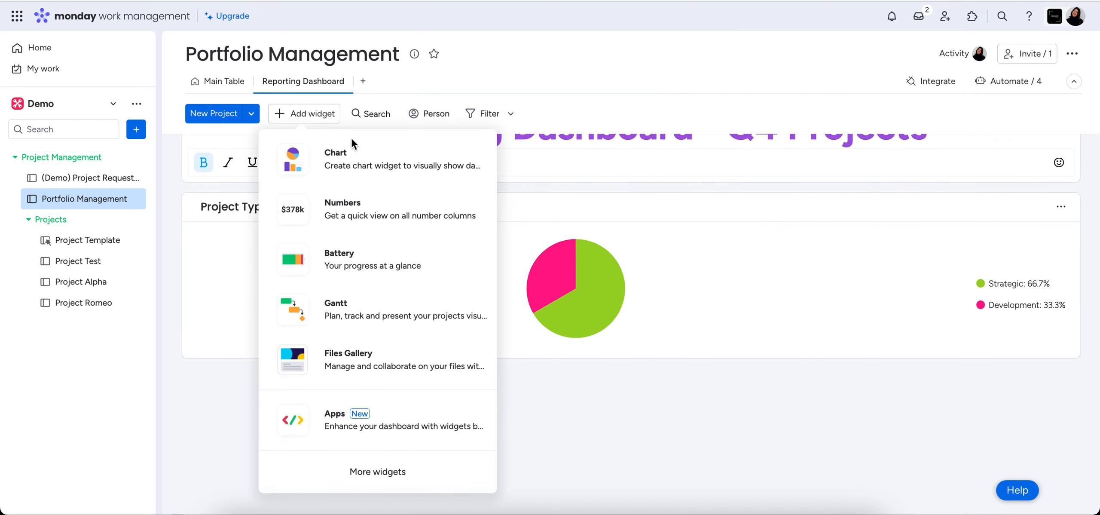
left_click(407, 210)
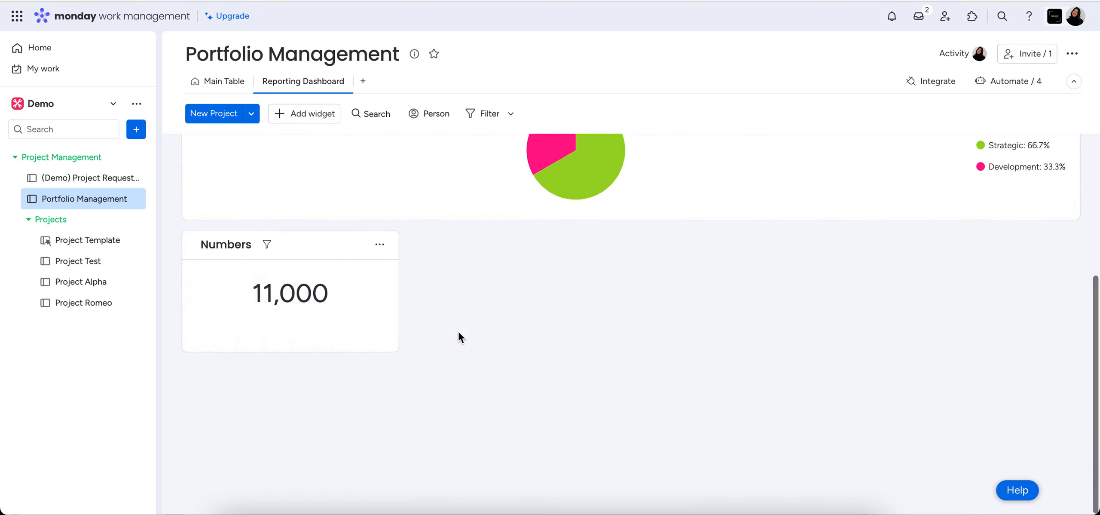
left_click_drag(400, 345, 595, 354)
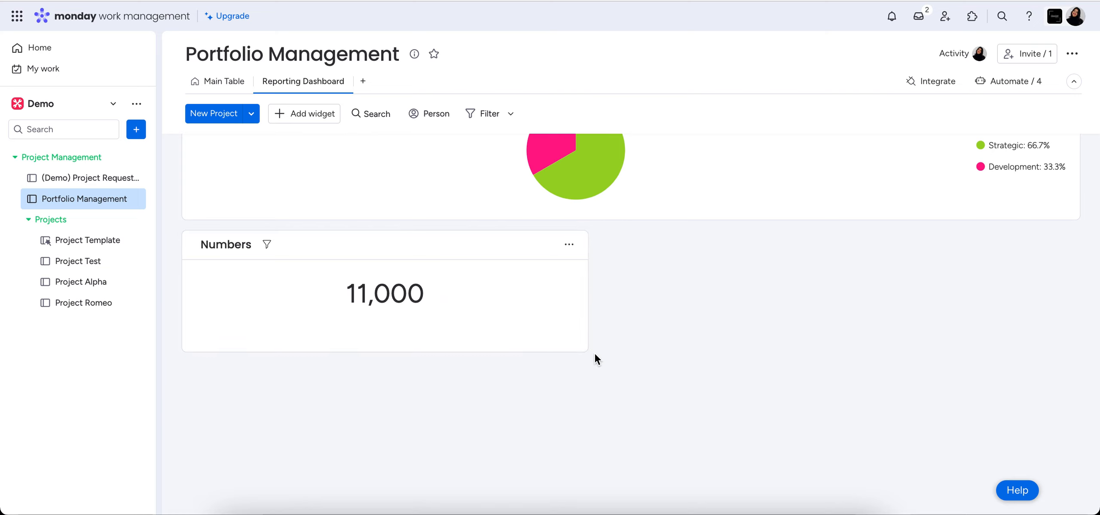
Open the settings of the Numbers widget below the Project Type chart and set its unit to dollars.
left_click(570, 245)
left_click(603, 294)
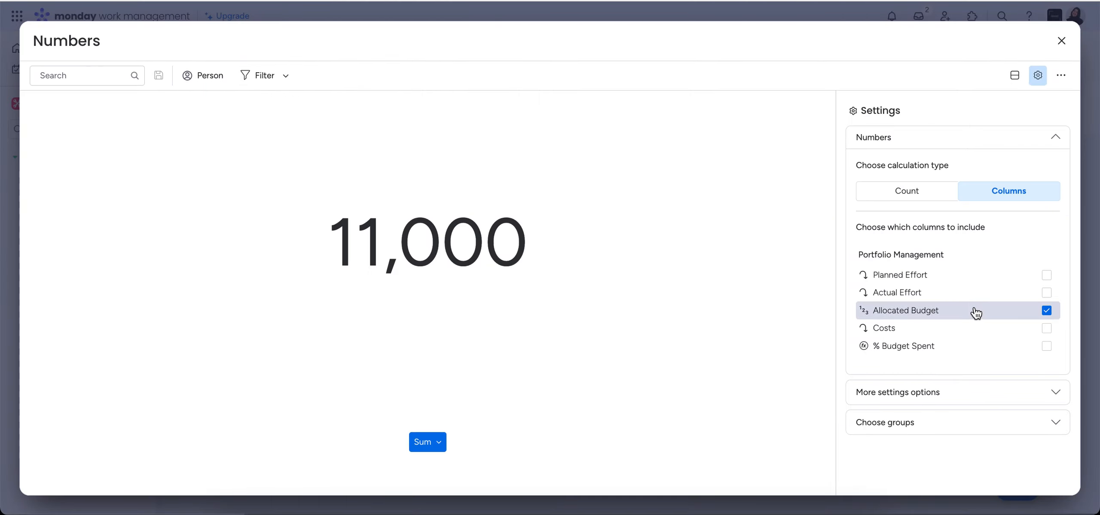
left_click(421, 443)
left_click(351, 366)
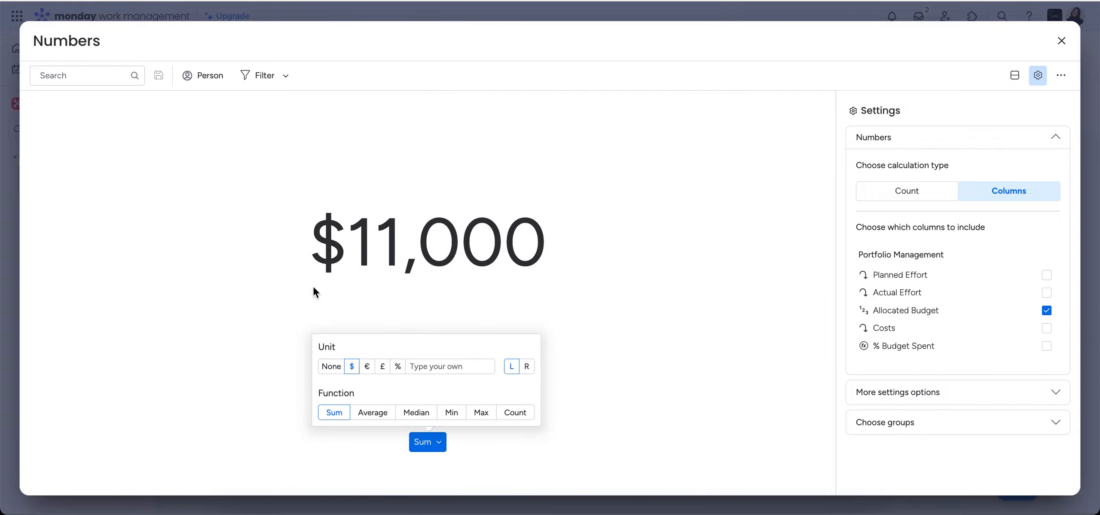
left_click(239, 327)
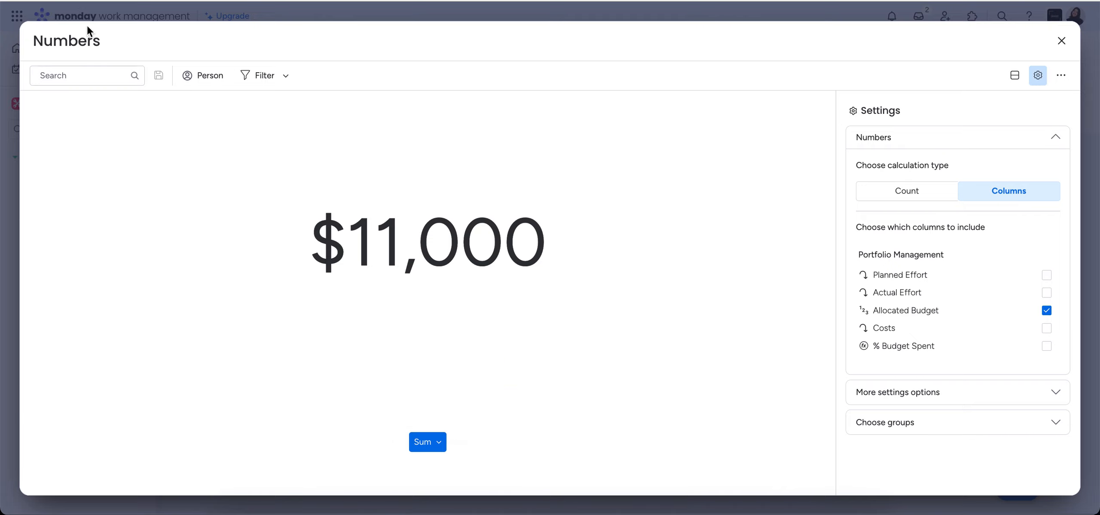
Rename the widget as "Total Projects - Allocated Budget" and close its settings.
left_click(77, 41)
key("BackSpace")
key("BackSpace")
key("BackSpace")
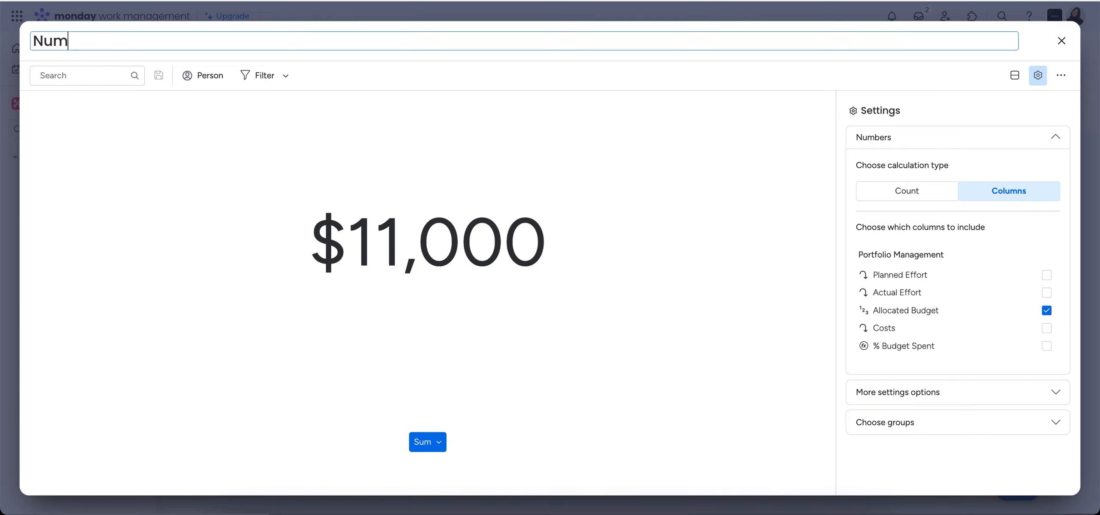
type("Total Projects - Allocated Budget")
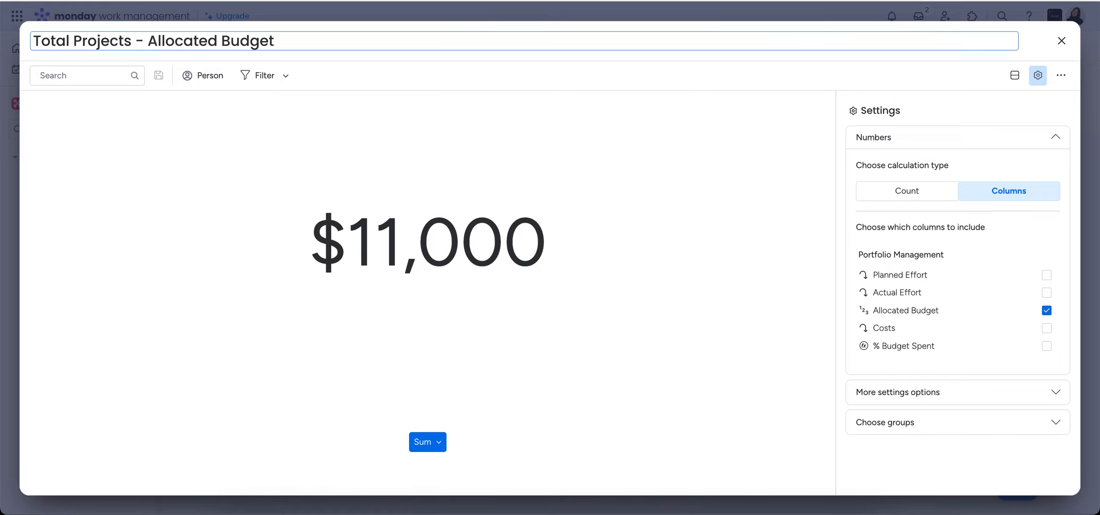
key("Return")
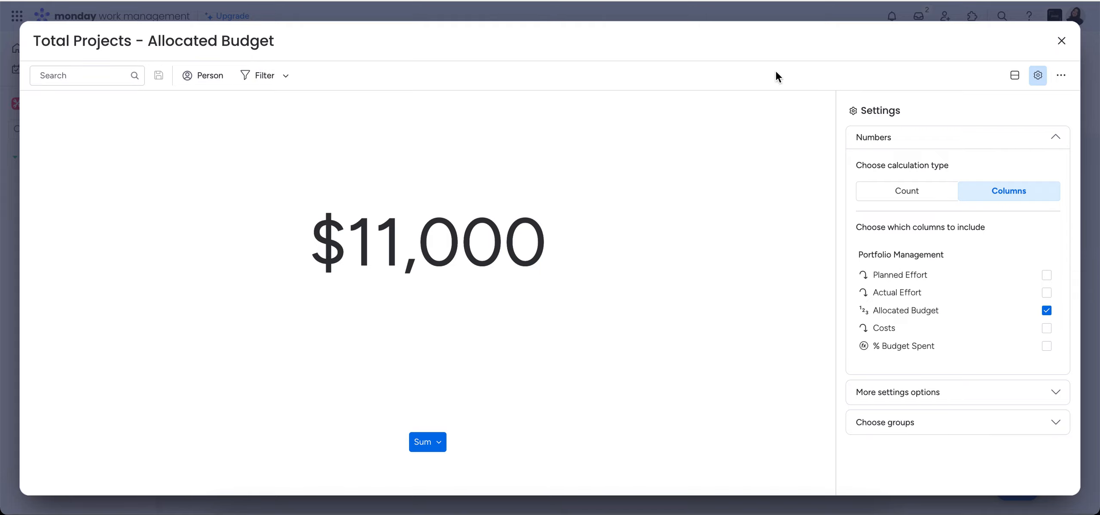
left_click(1061, 40)
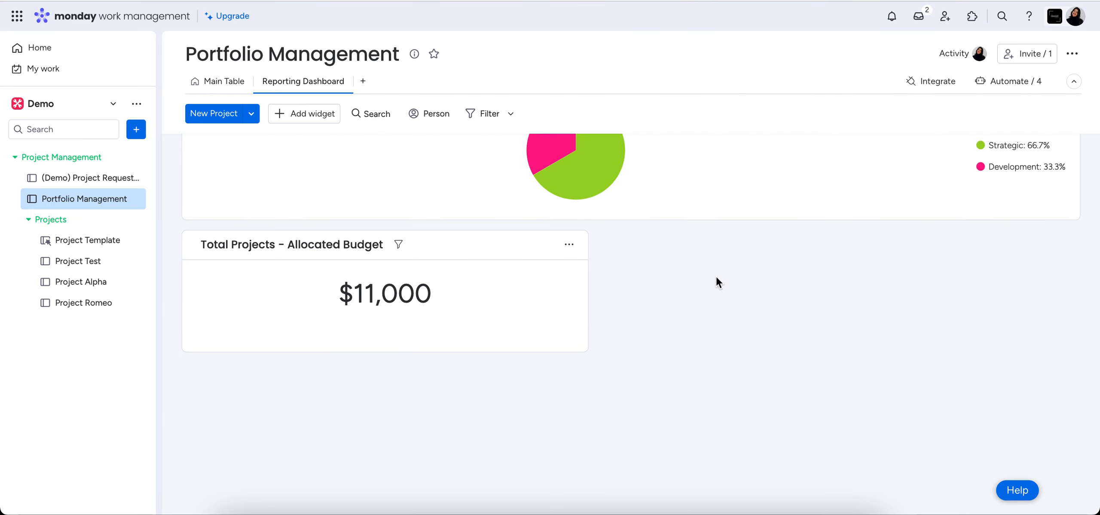
Add a second Numbers widget beside the Allocated Budget widget and widen it to fill the rest of the row.
left_click(312, 113)
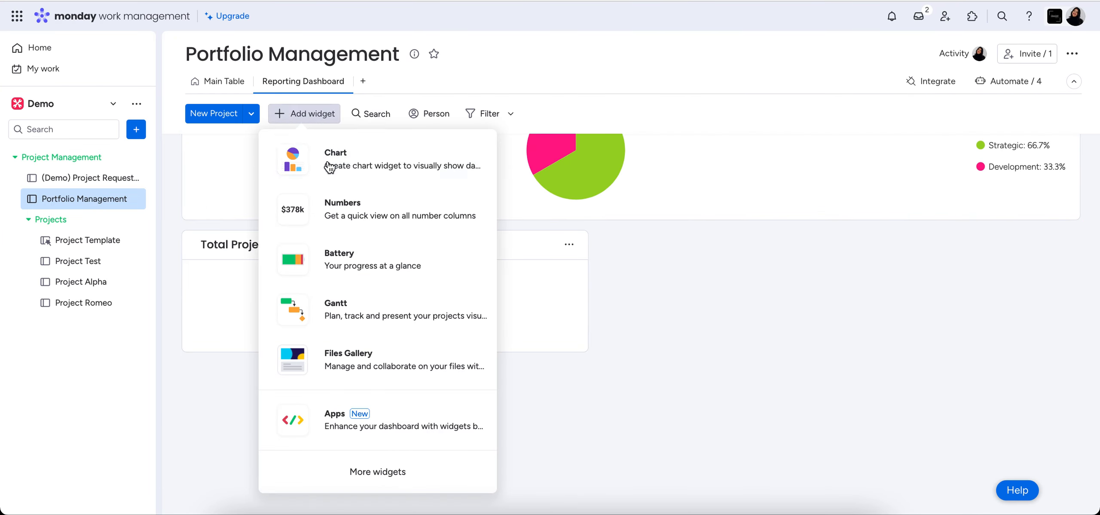
left_click(337, 200)
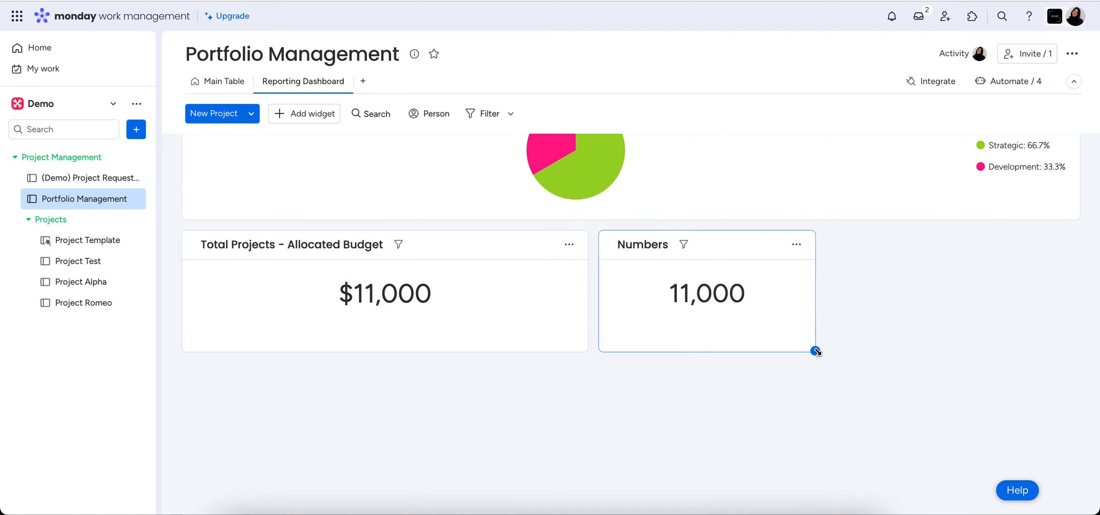
left_click_drag(815, 351, 1087, 339)
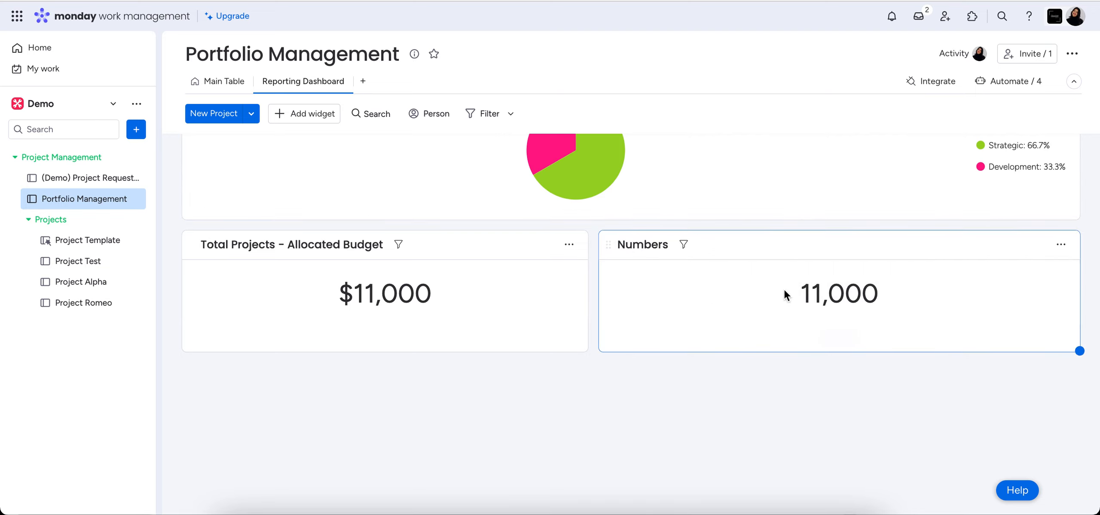
Configure the new Numbers widget to include only the Costs column instead of Allocated Budget, with dollars as the unit.
left_click(1058, 249)
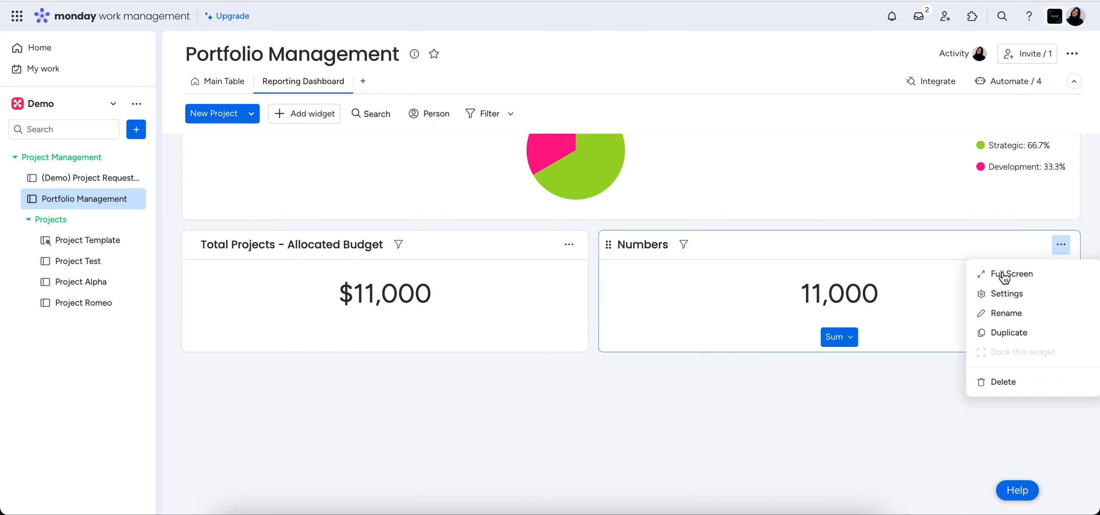
left_click(999, 293)
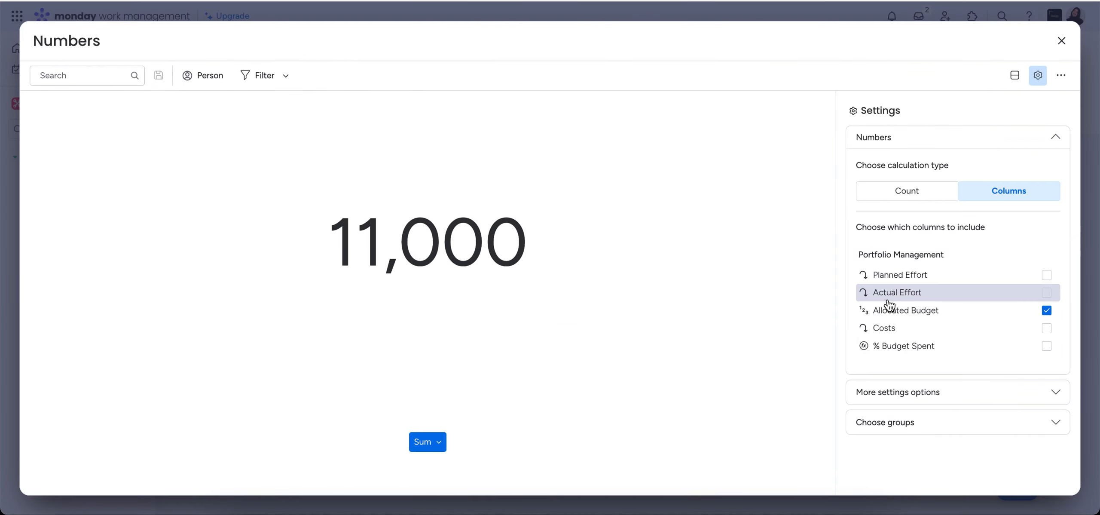
left_click(1047, 329)
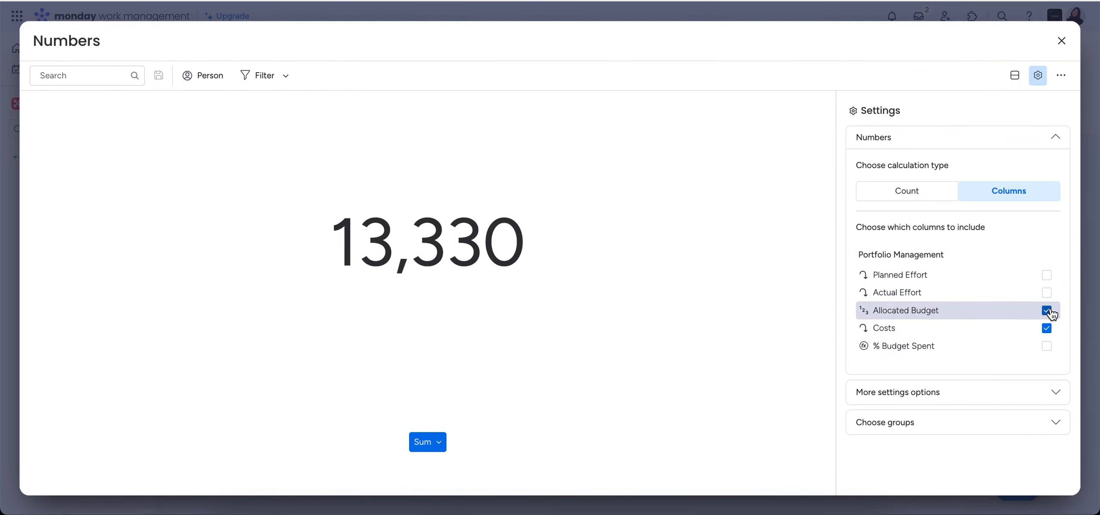
left_click(1046, 310)
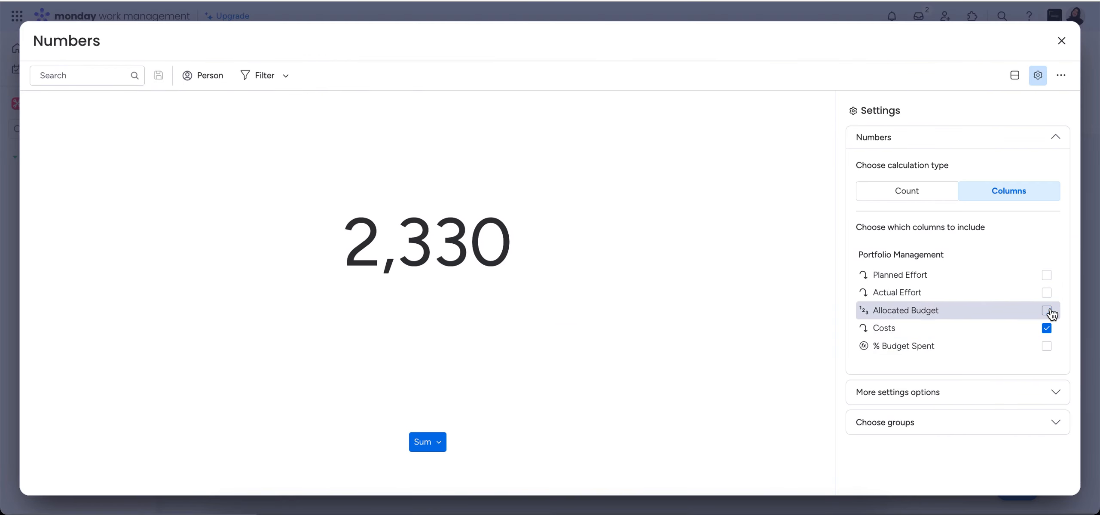
left_click(436, 442)
left_click(352, 366)
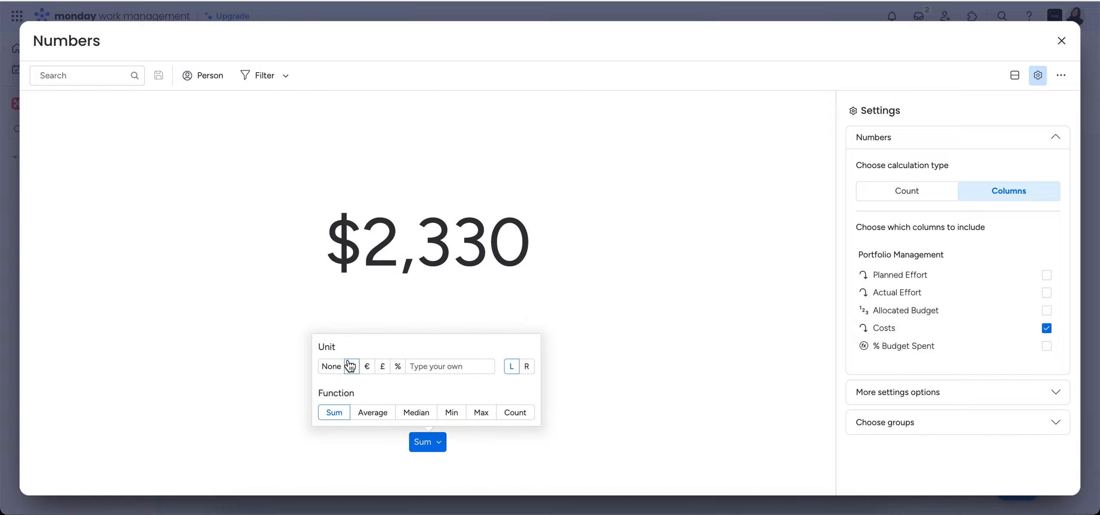
Rename the costs widget as "Costs - Total Projects" and close its settings.
left_click(89, 43)
left_click_drag(105, 39, 35, 36)
type("Costs - Total Por")
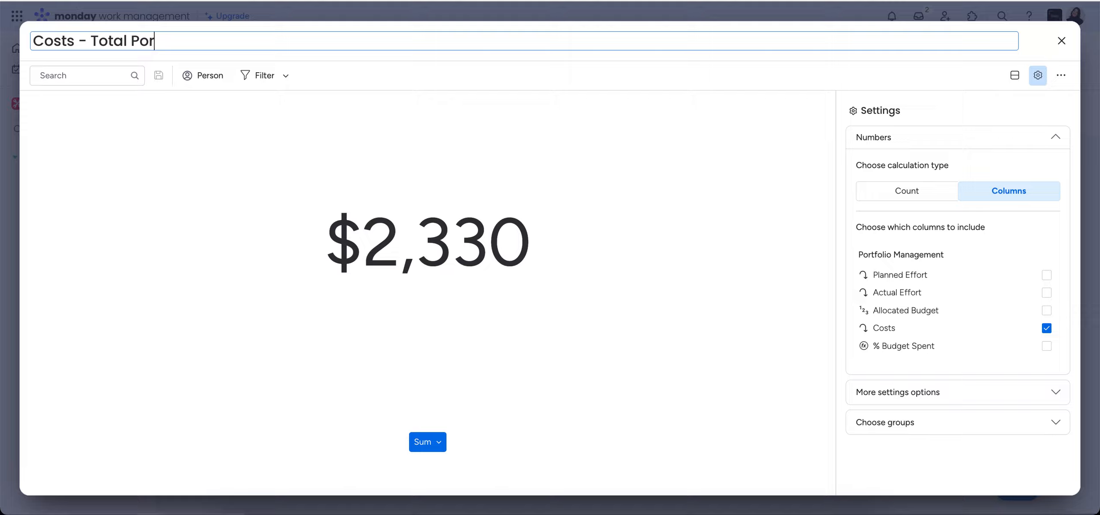
key("BackSpace")
type("rojects")
key("Return")
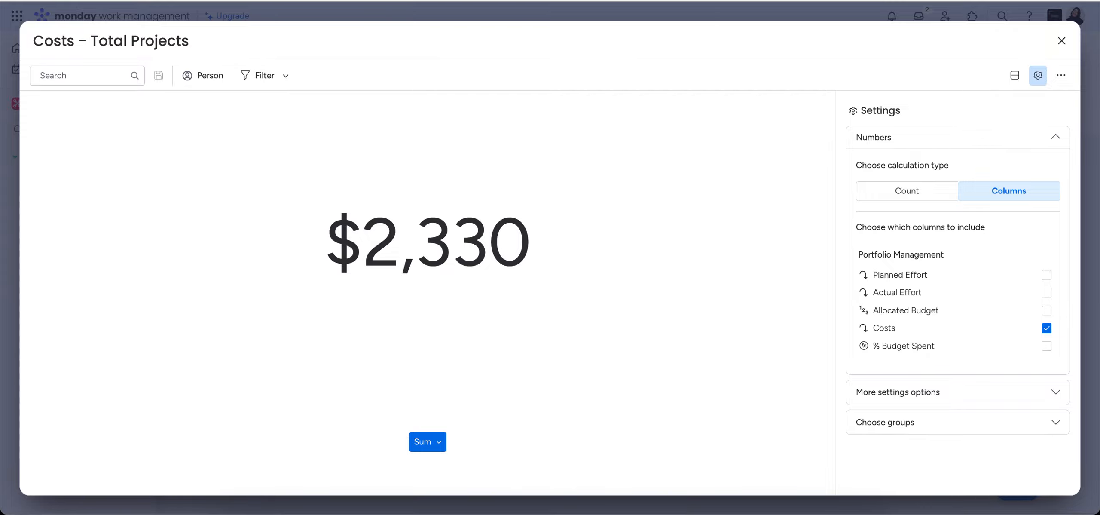
left_click(1061, 42)
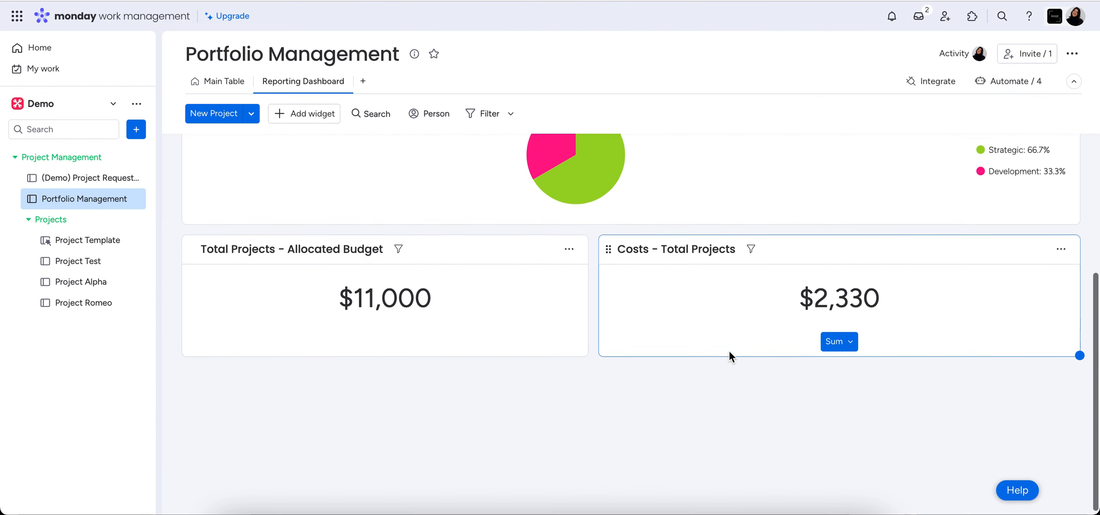
Find the Quote of the Day widget in the Widgets Center, add it and shrink it to the Allocated Budget widget's width.
scroll(728, 351, "up", 5)
scroll(729, 351, "down", 3)
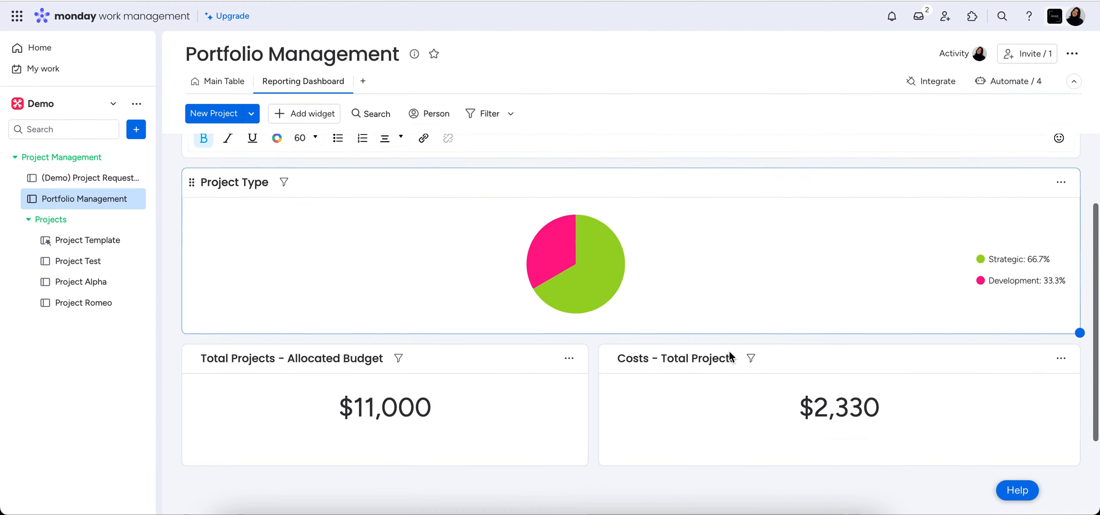
scroll(730, 356, "down", 3)
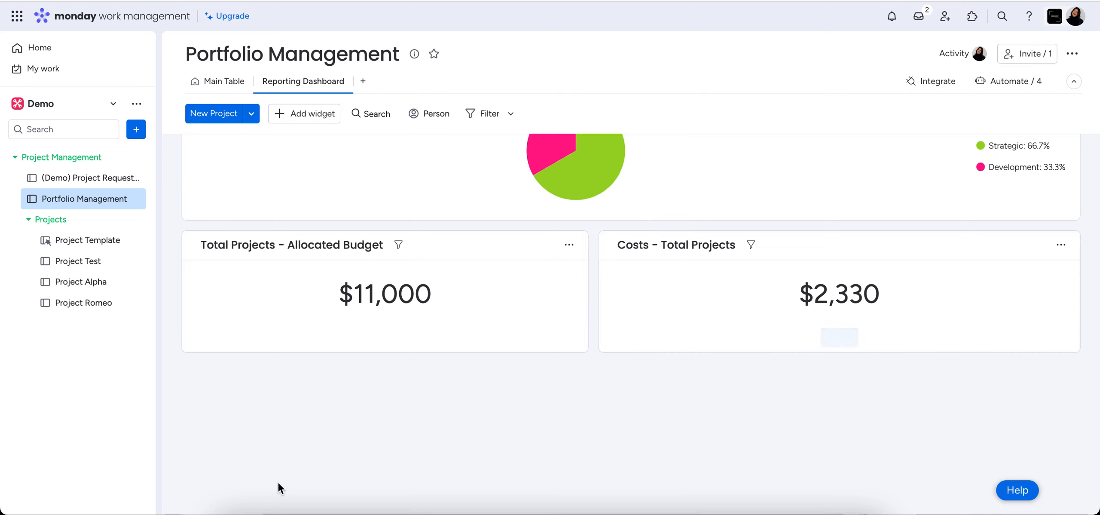
left_click(314, 117)
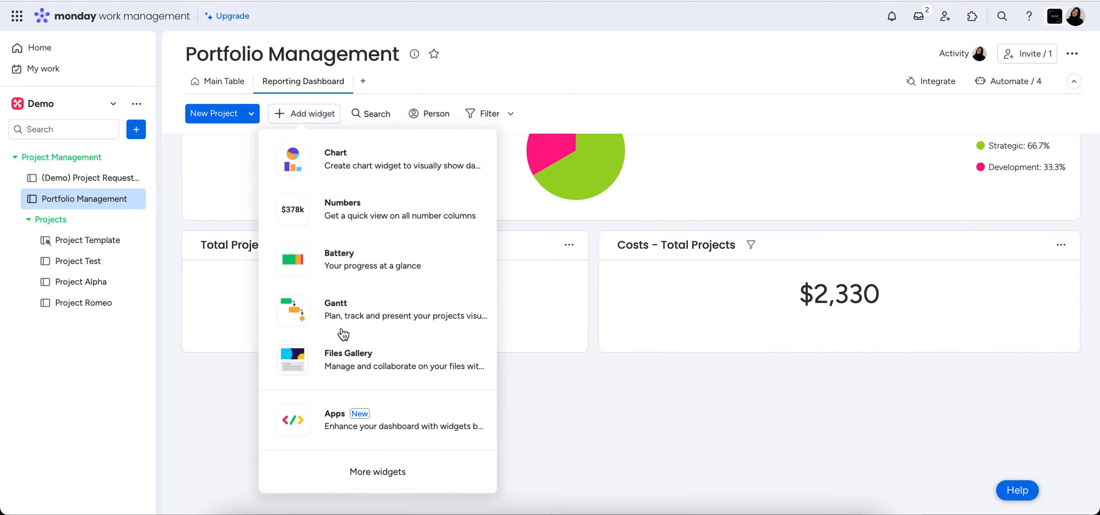
left_click(372, 475)
scroll(424, 429, "down", 5)
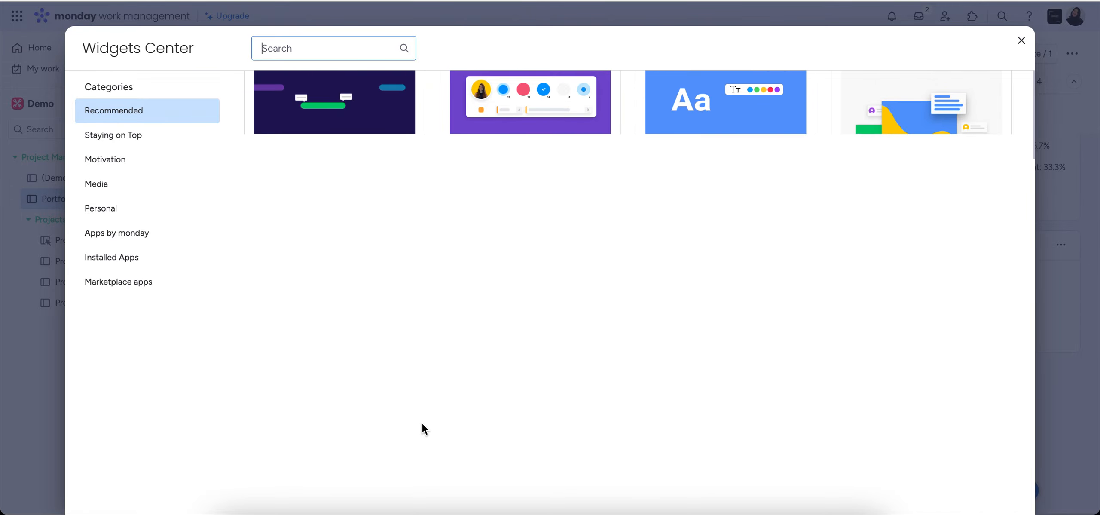
type("quote")
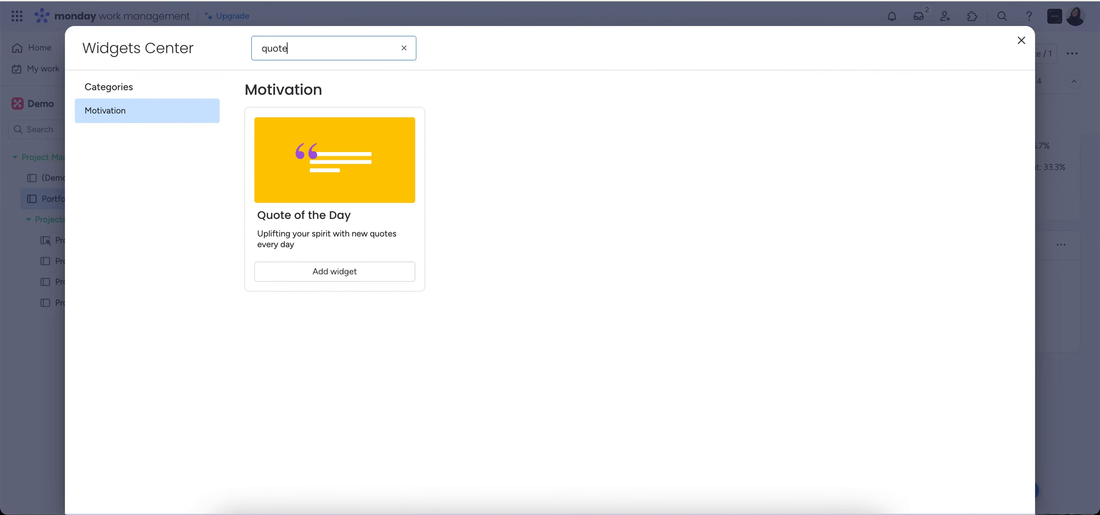
left_click(317, 270)
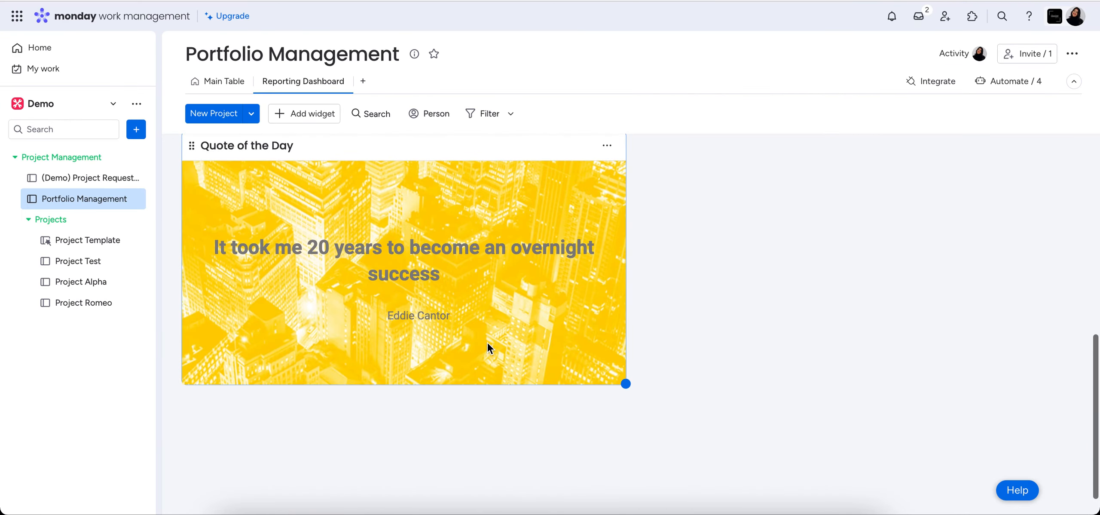
left_click_drag(625, 383, 588, 355)
scroll(763, 340, "up", 3)
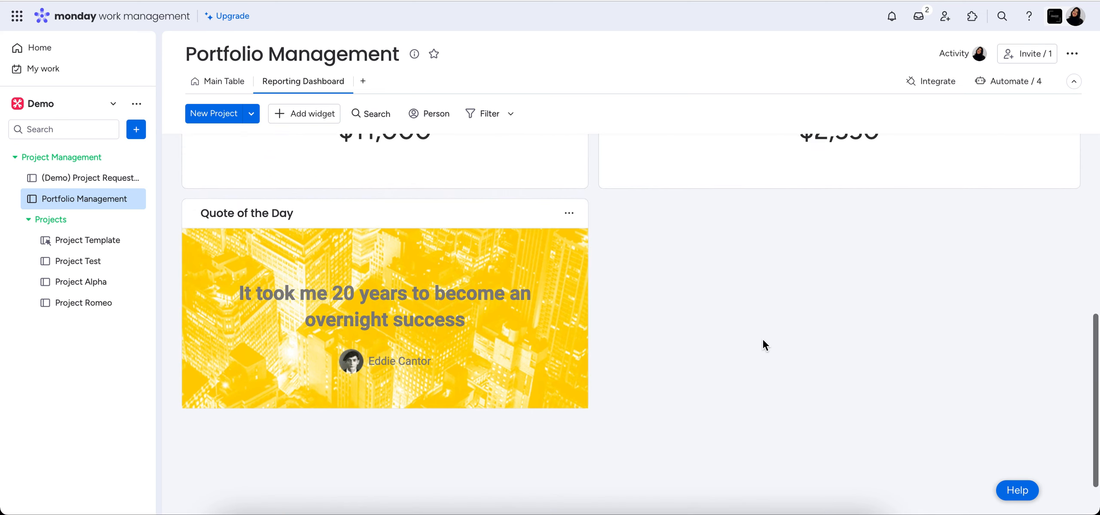
Add a Todo List widget beside the Quote of the Day and enlarge it to fill the row at the same height.
left_click(297, 114)
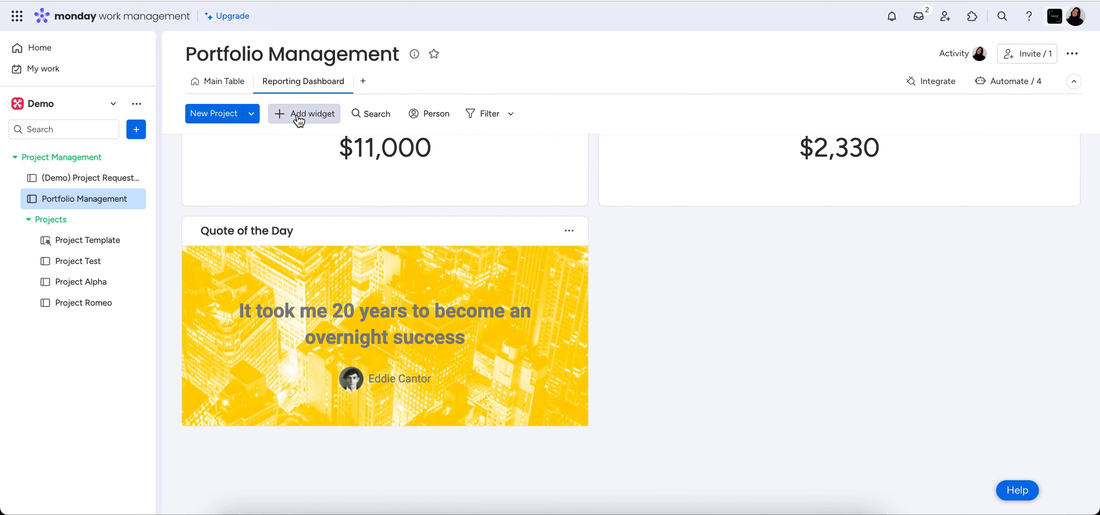
left_click(397, 482)
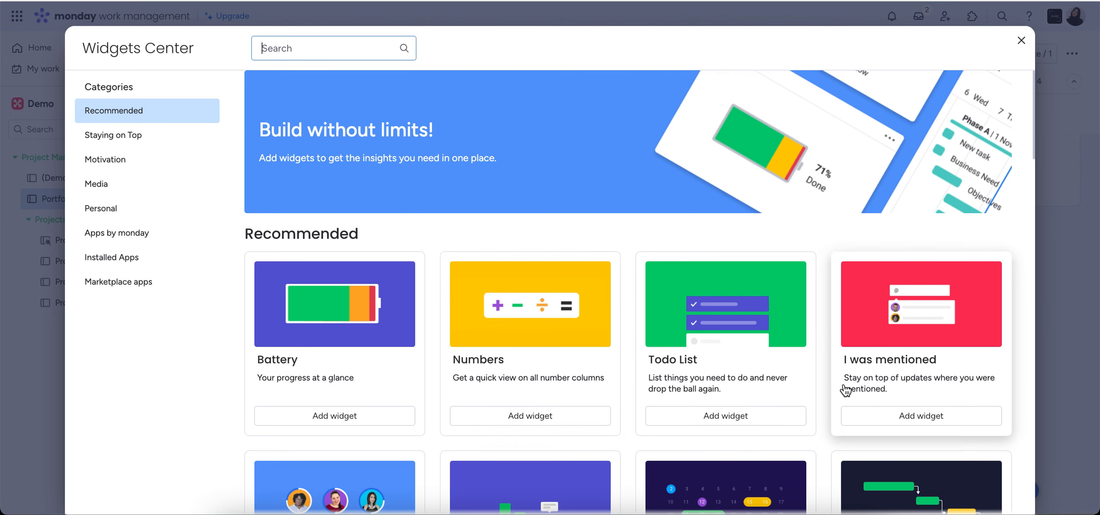
scroll(845, 389, "down", 3)
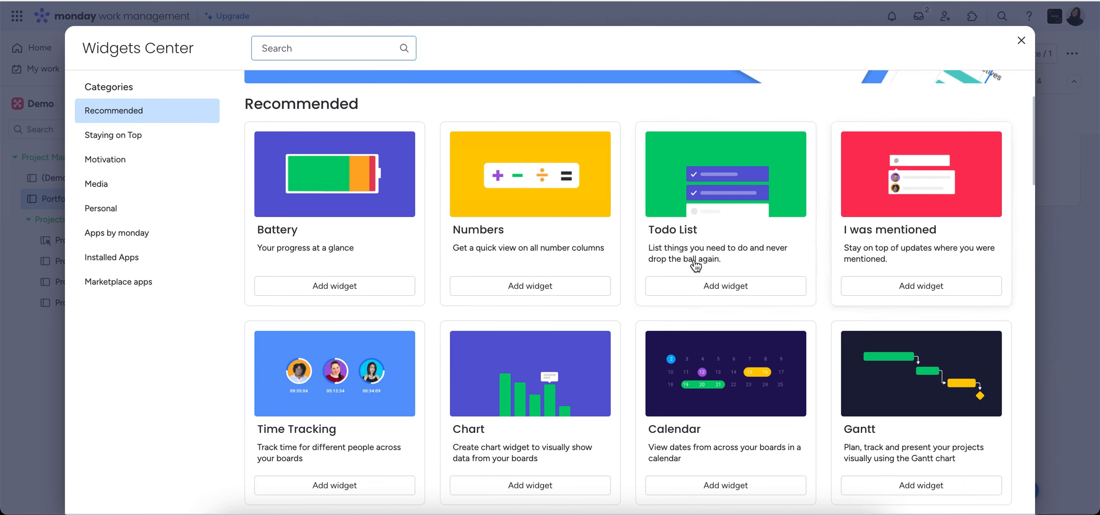
left_click(715, 285)
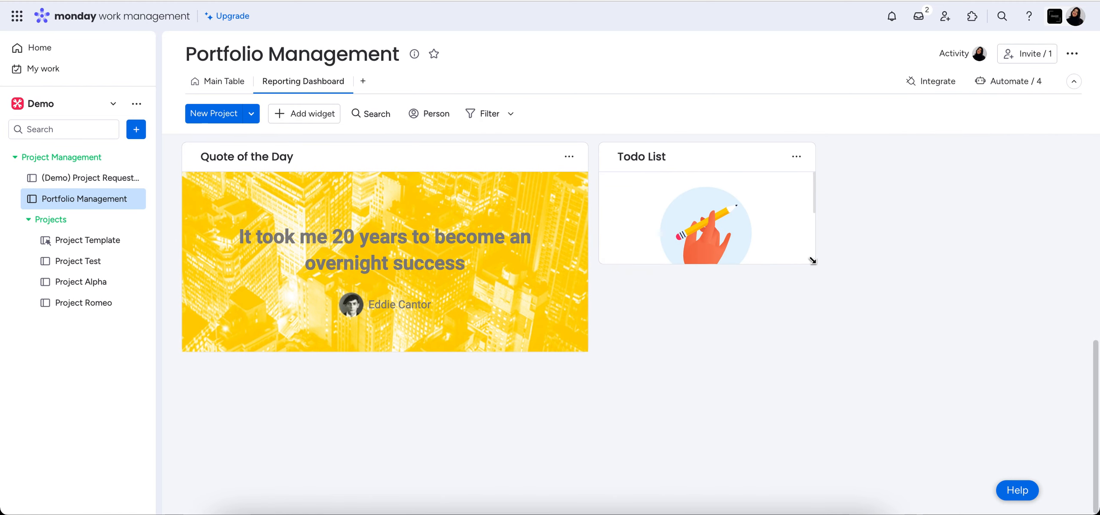
left_click_drag(815, 266, 1096, 351)
Create the task "Capture Project Deadlines" in the Todo List widget.
left_click(678, 332)
type("q")
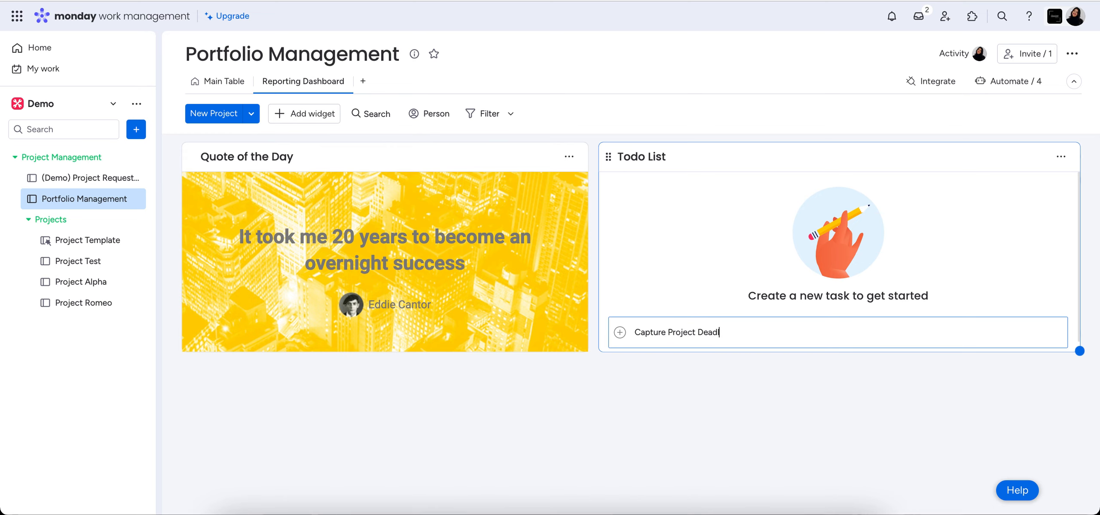
type("apture Project Deadlines")
key("Return")
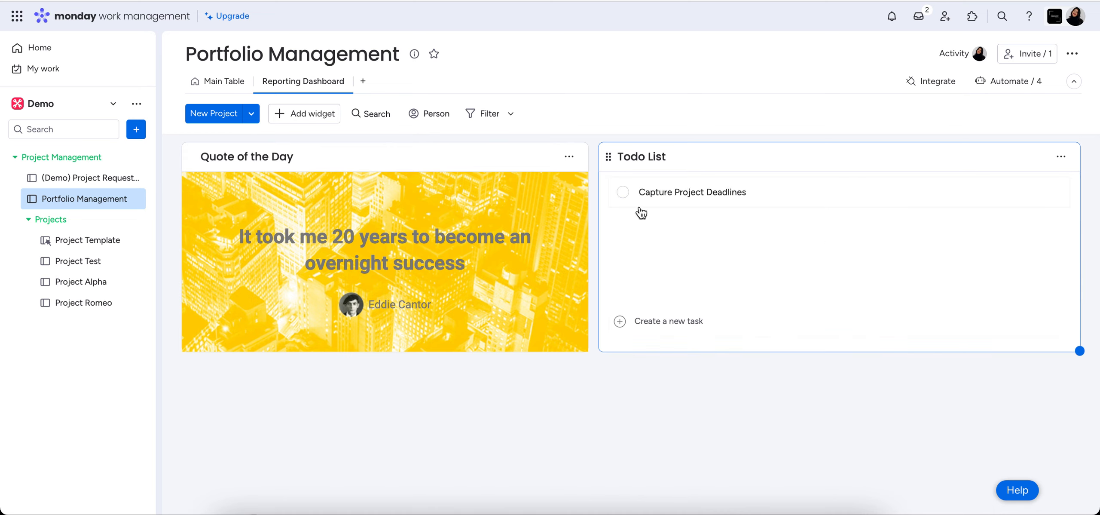
Review the dashboard's widgets, compare them with the projects in the Main Table, and return to the Reporting Dashboard.
scroll(888, 283, "up", 10)
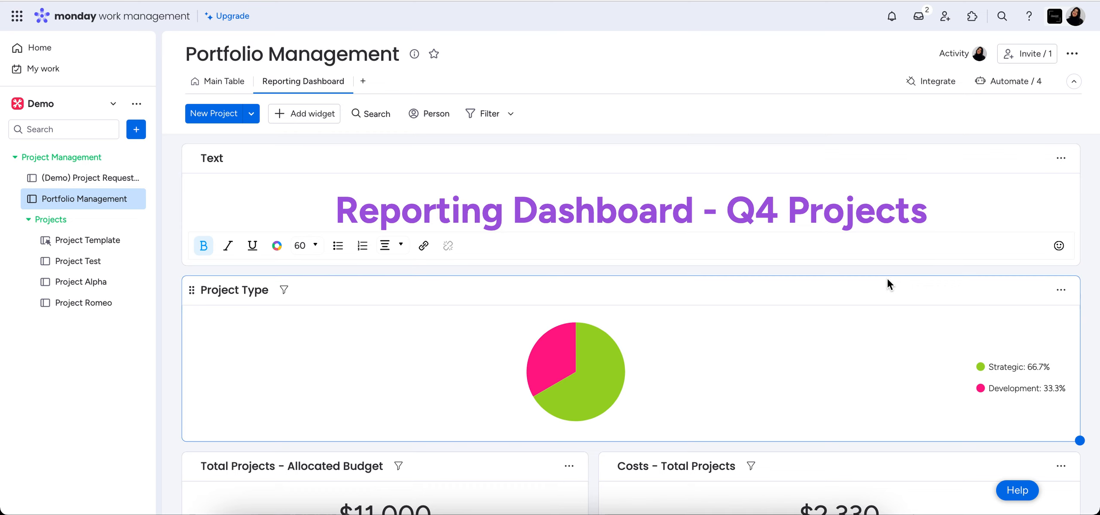
scroll(888, 283, "down", 2)
scroll(887, 278, "down", 1)
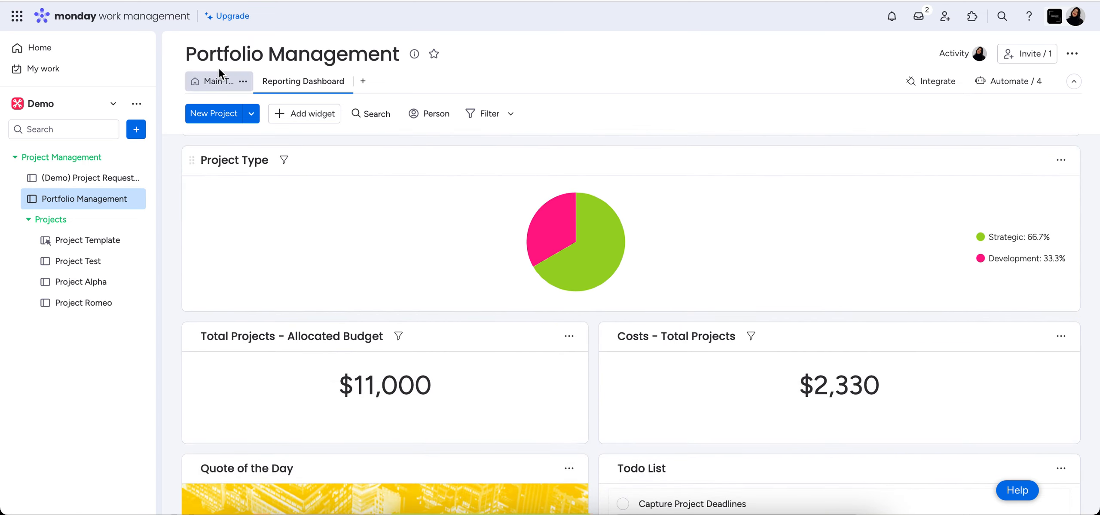
left_click(220, 84)
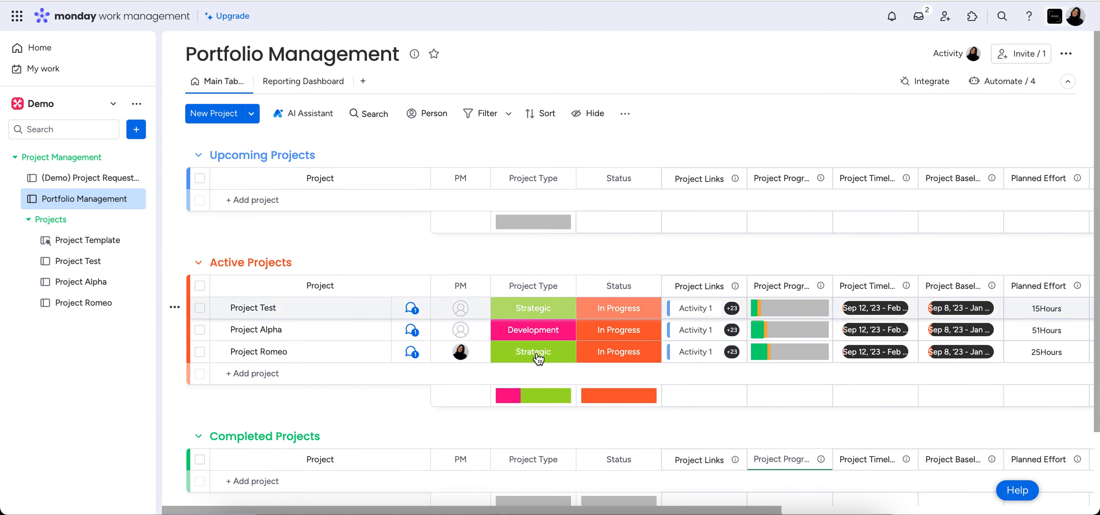
left_click(309, 84)
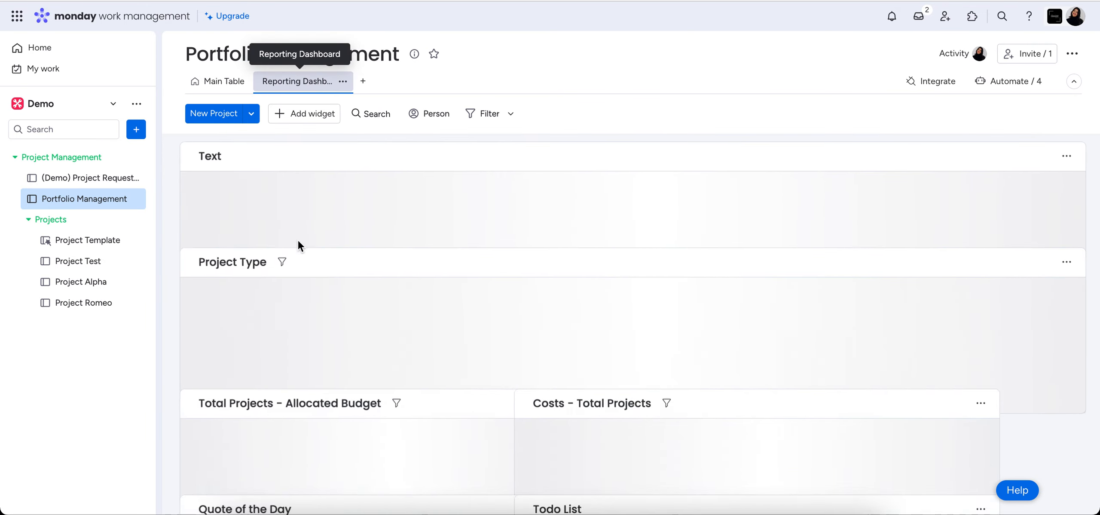
scroll(691, 395, "down", 7)
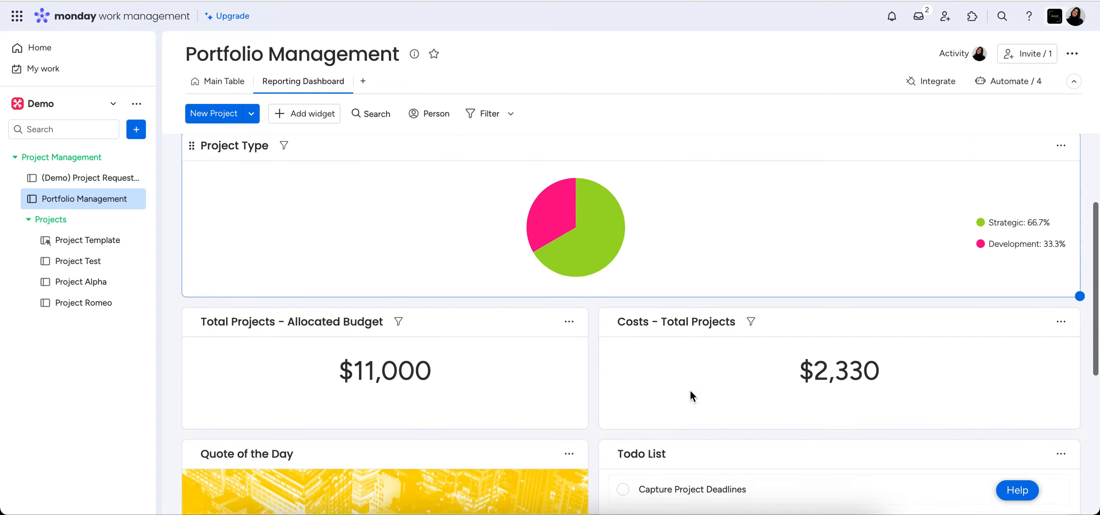
scroll(691, 395, "up", 5)
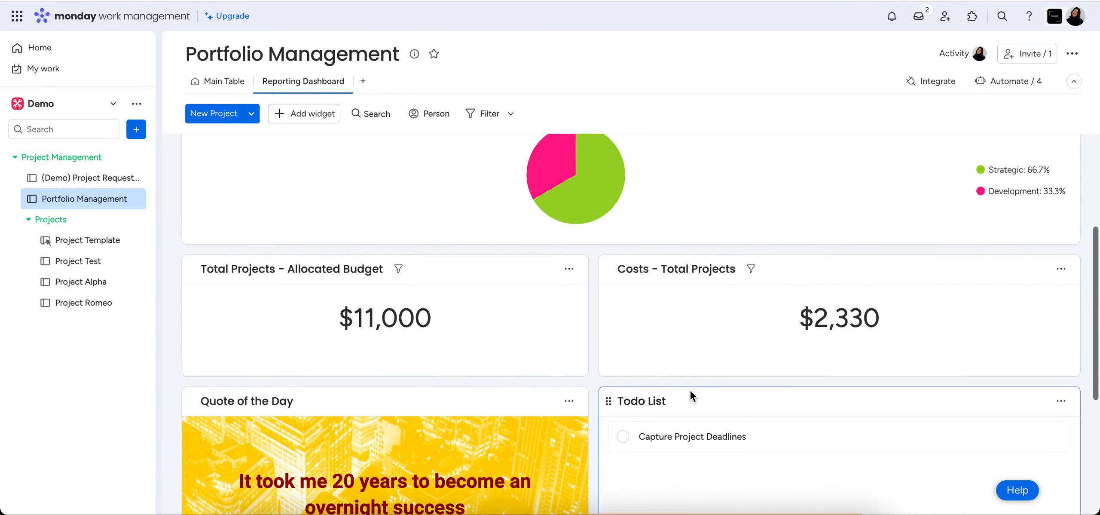